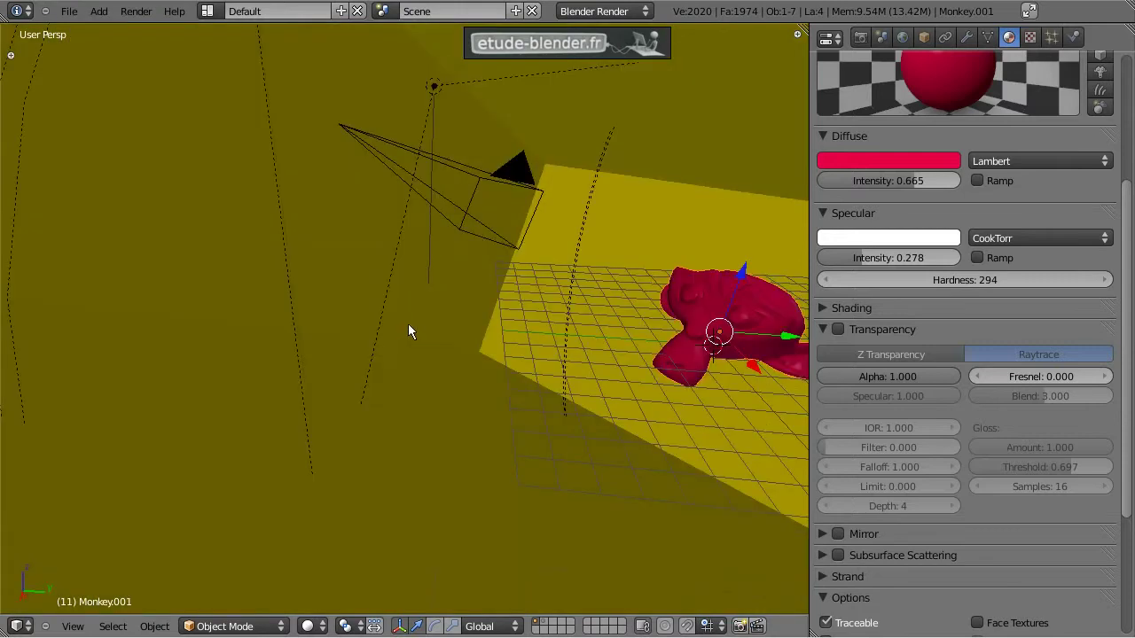
Select the four spot lamps in a top orthographic wireframe view and examine their shadow setting and the world settings.
right_click(504, 172)
key("z")
key("KP_5")
key("KP_7")
right_click(467, 377)
right_click(291, 311, "shift")
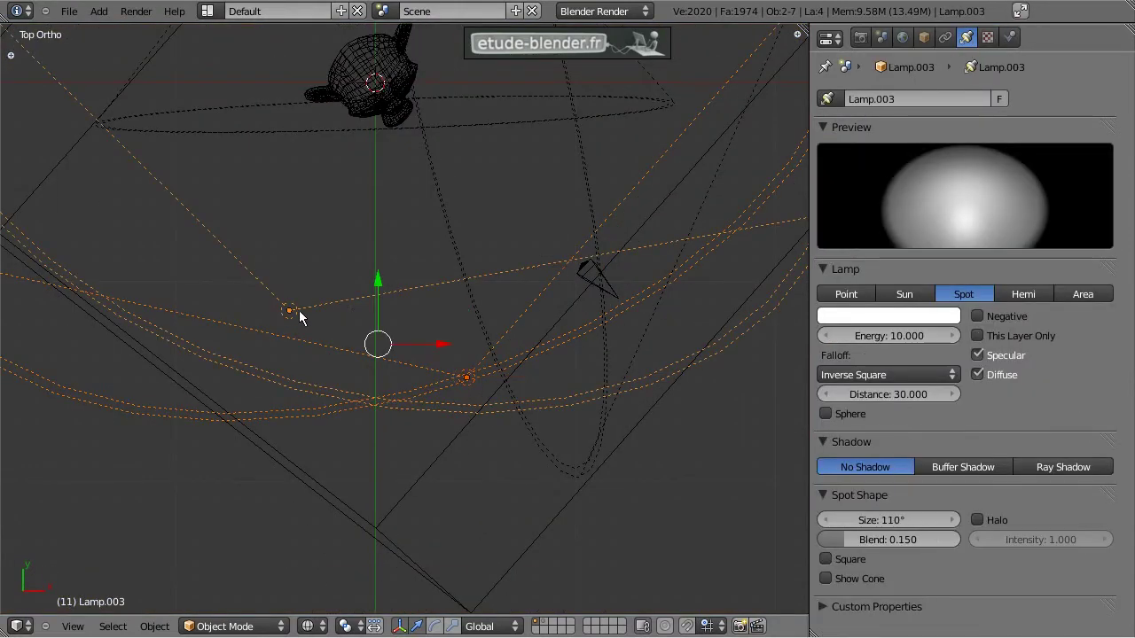
scroll(353, 358, "down", 5)
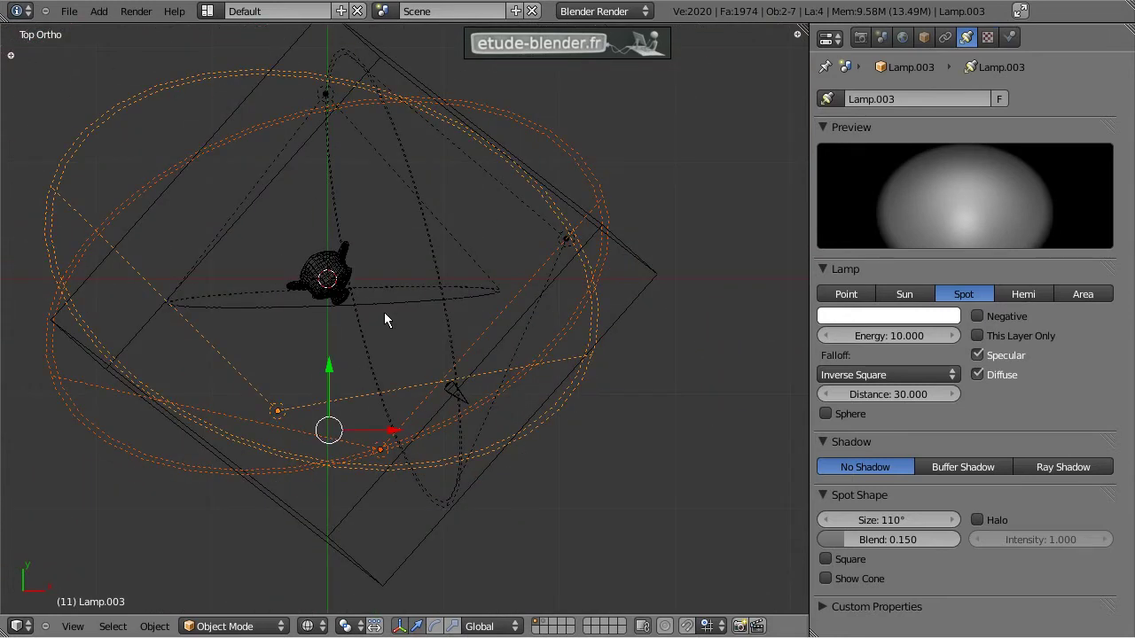
middle_click_drag(384, 312, 411, 332, "shift")
right_click(571, 271, "shift")
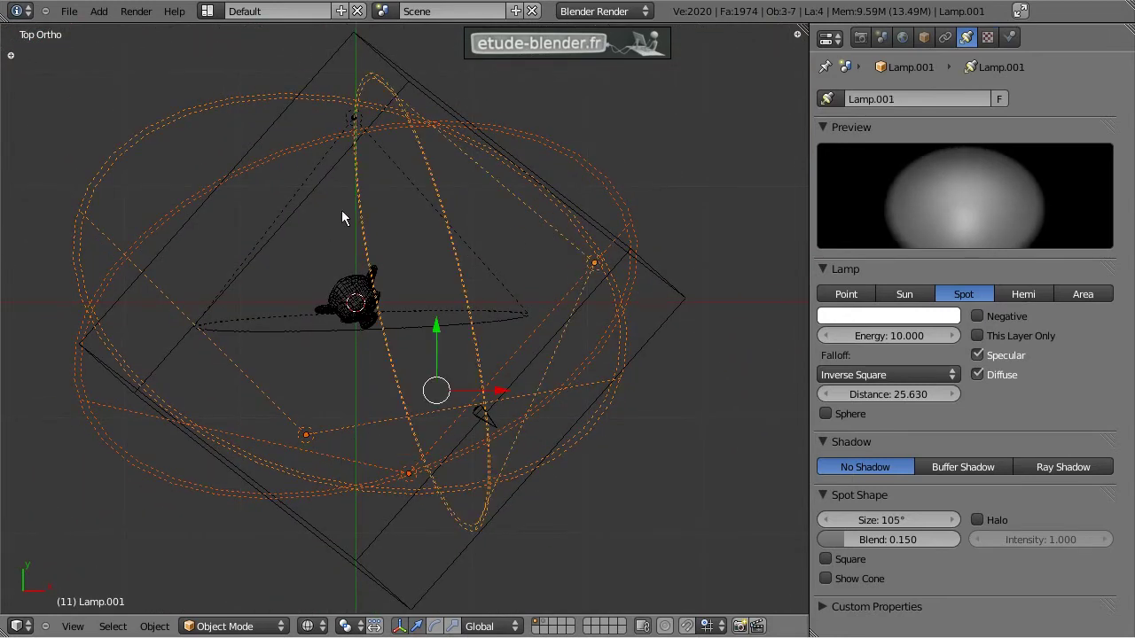
right_click(324, 183, "shift")
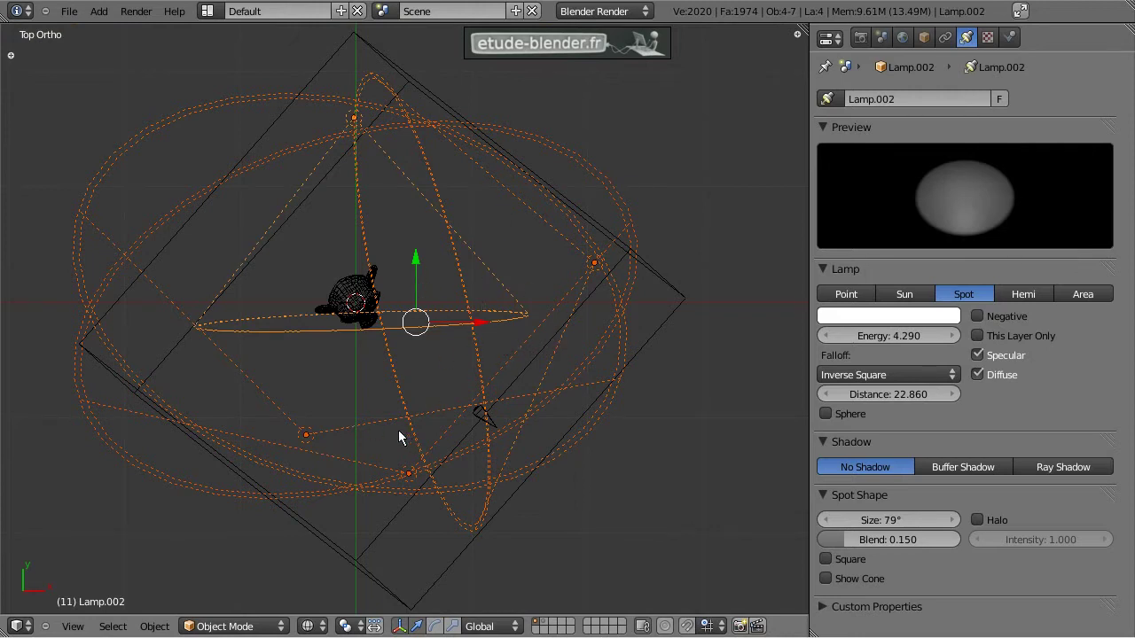
middle_click_drag(392, 370, 544, 366)
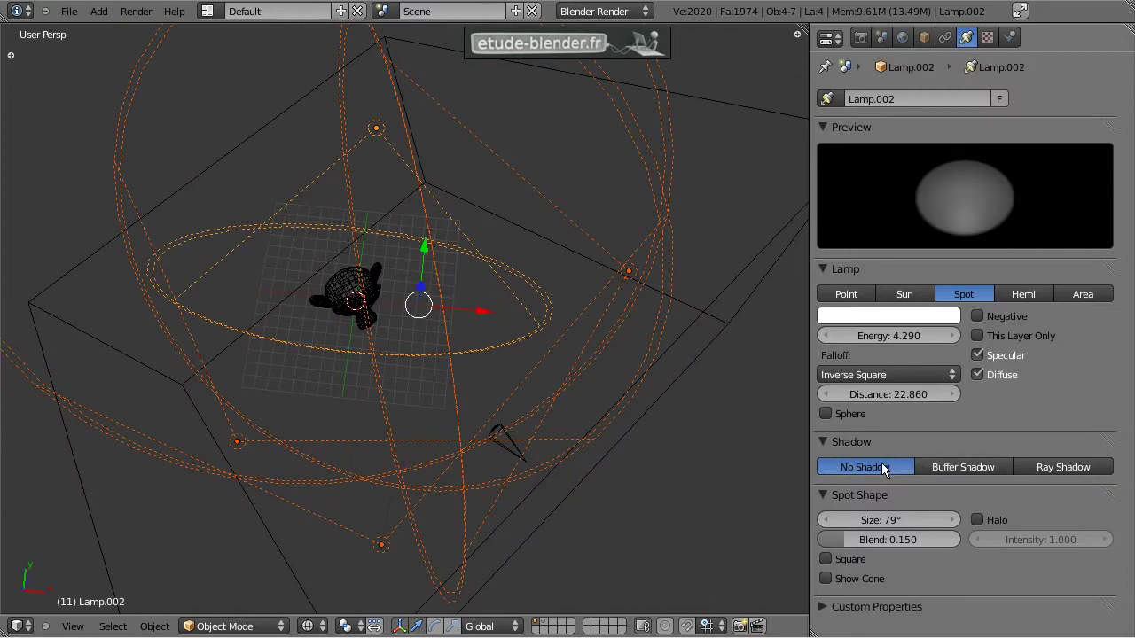
left_click(903, 38)
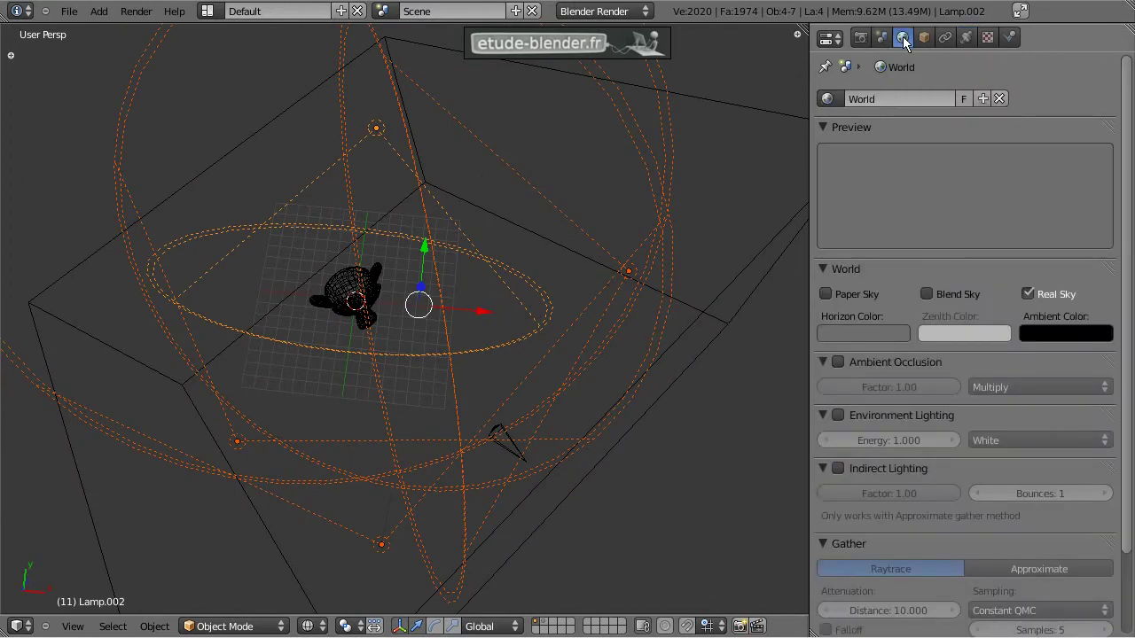
left_click(966, 38)
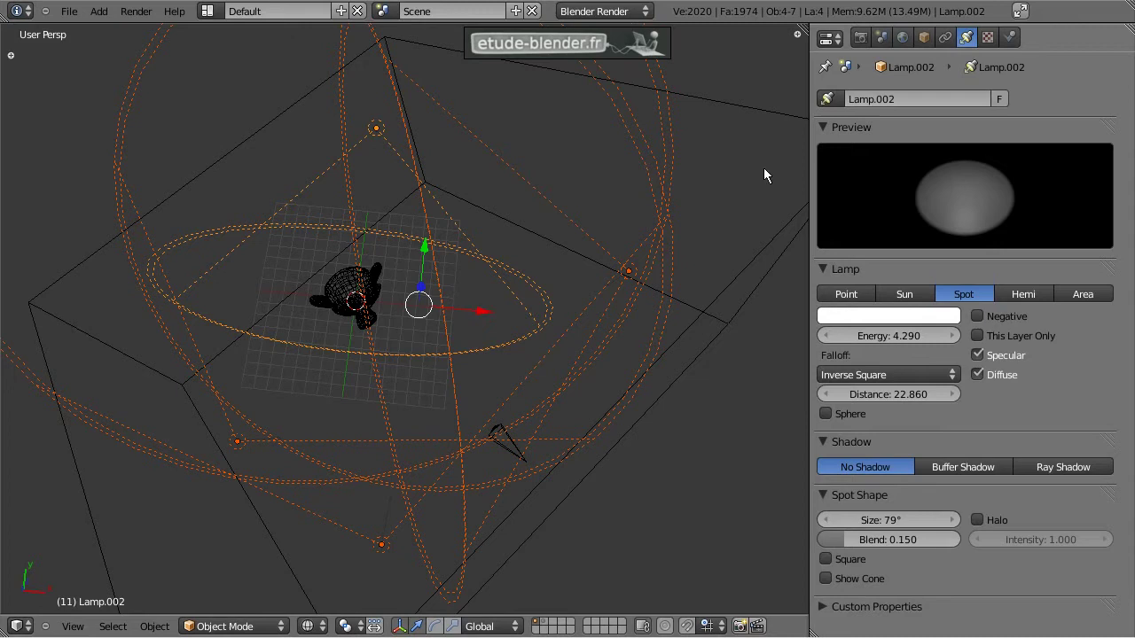
Return to solid shading and examine the lamp placement and the room around the monkey head, ending with the monkey selected.
right_click(354, 315)
middle_click_drag(385, 319, 368, 315)
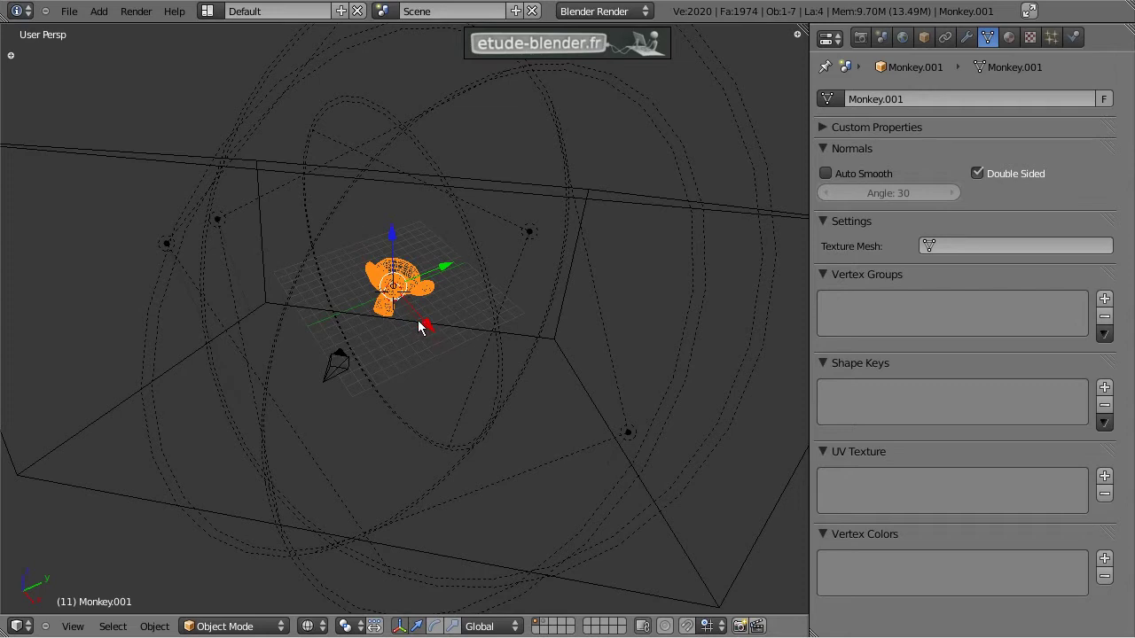
key("z")
scroll(447, 307, "up", 4)
middle_click_drag(446, 308, 651, 376)
right_click(196, 175)
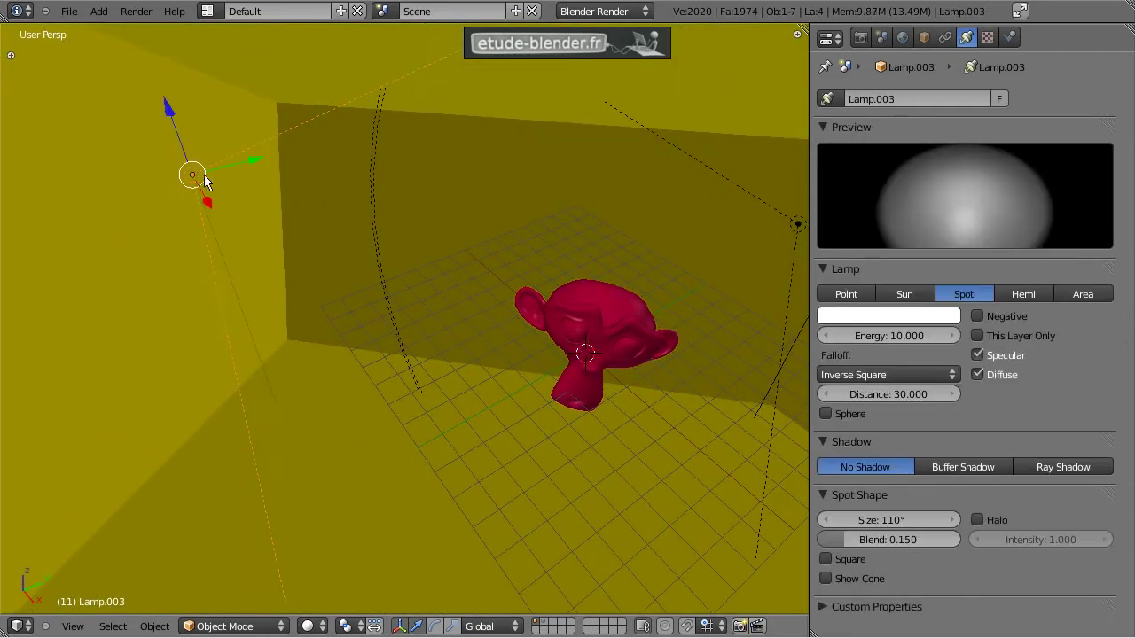
middle_click_drag(631, 299, 295, 202)
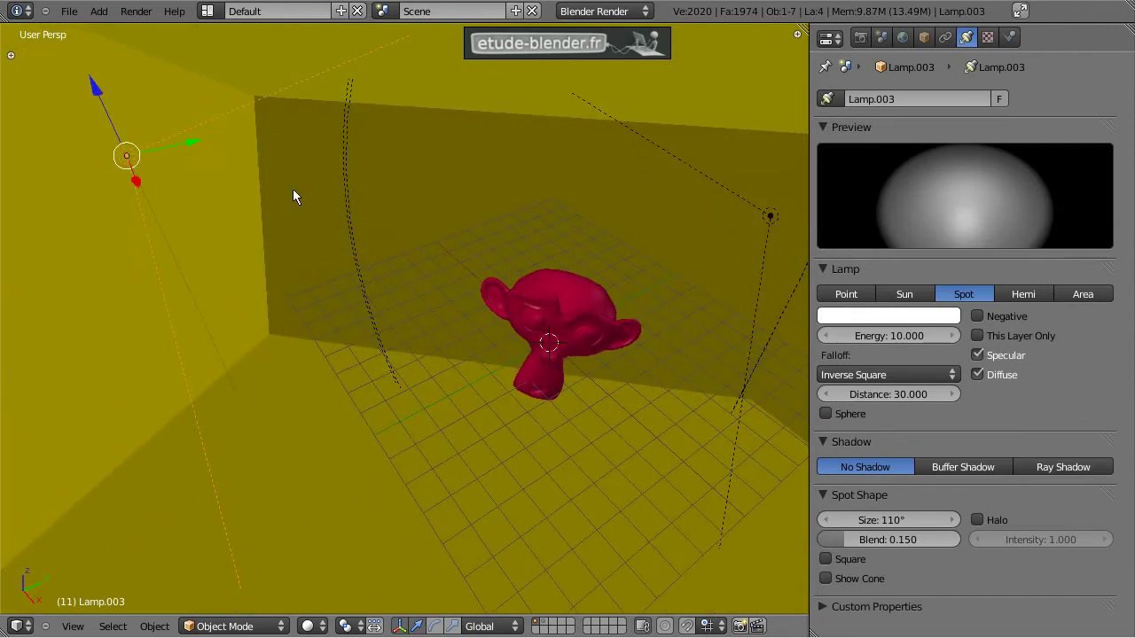
middle_click_drag(554, 248, 451, 245)
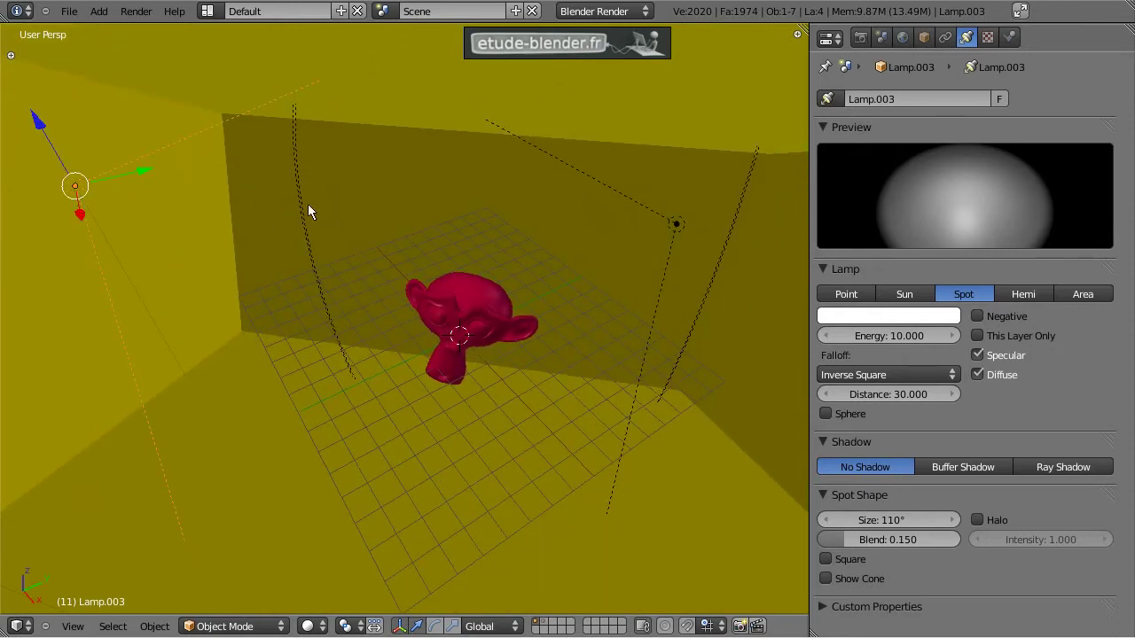
middle_click_drag(284, 205, 210, 221)
middle_click_drag(458, 306, 420, 236)
right_click(248, 278)
scroll(419, 235, "up", 2)
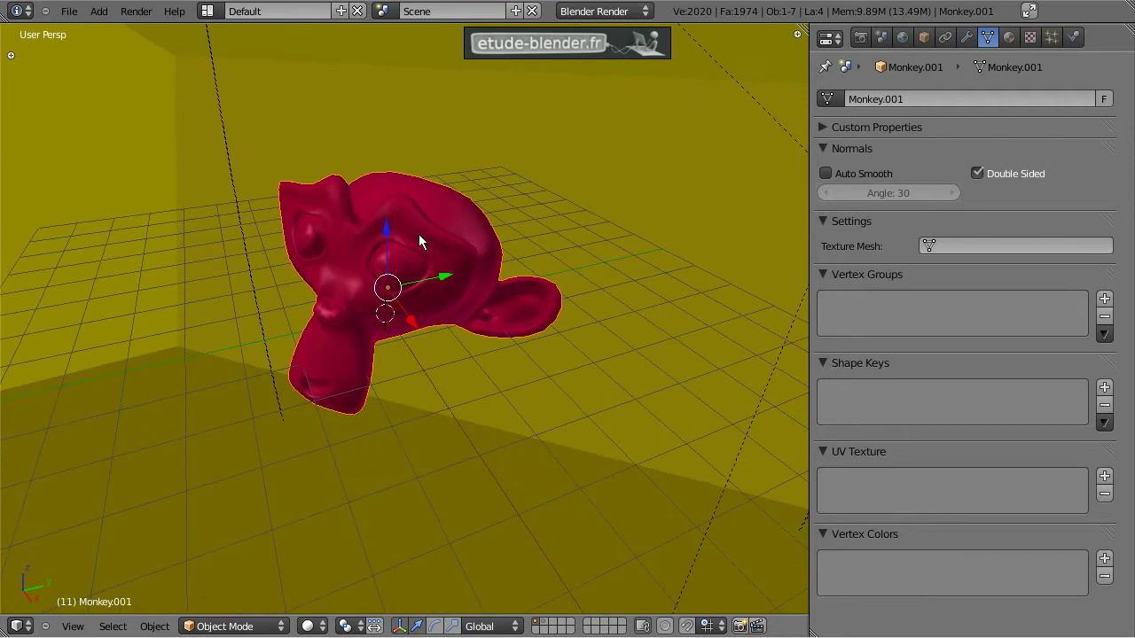
Render the scene for reference and bring up the monkey head's material settings.
key("F12")
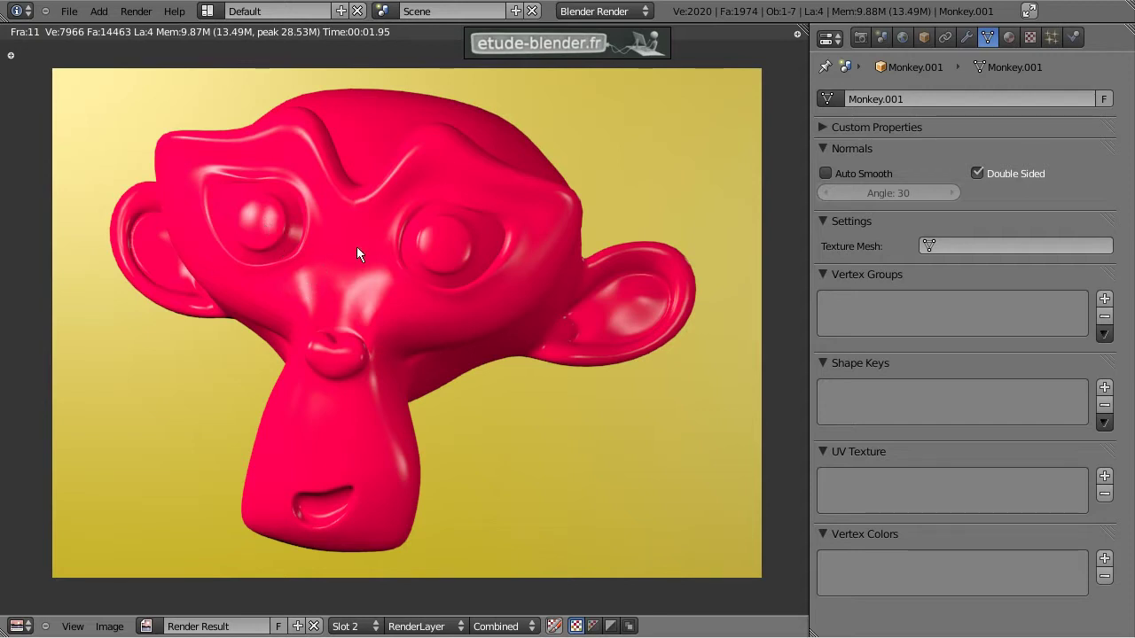
left_click(1009, 37)
key("Escape")
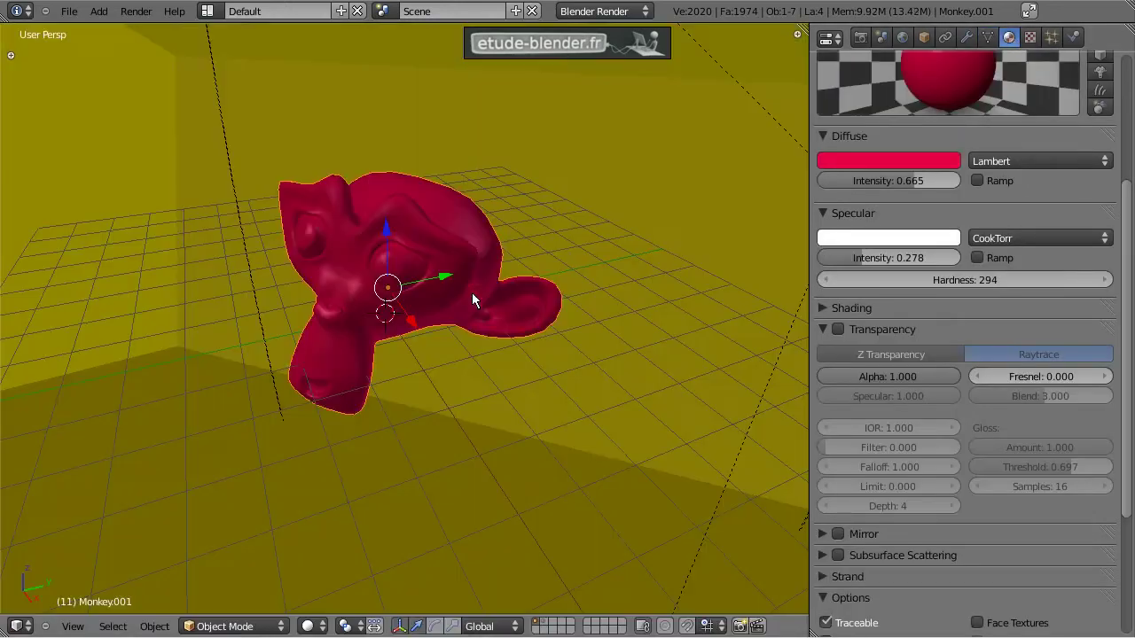
Enable raytraced transparency on the monkey's material and render the image.
scroll(923, 307, "down", 2)
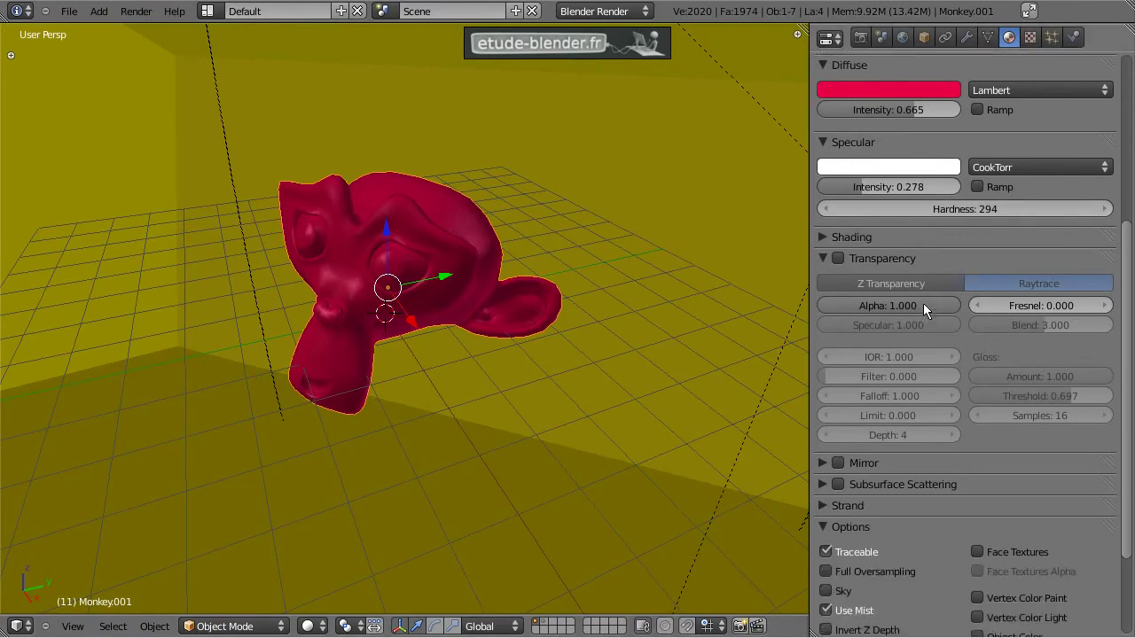
left_click(838, 258)
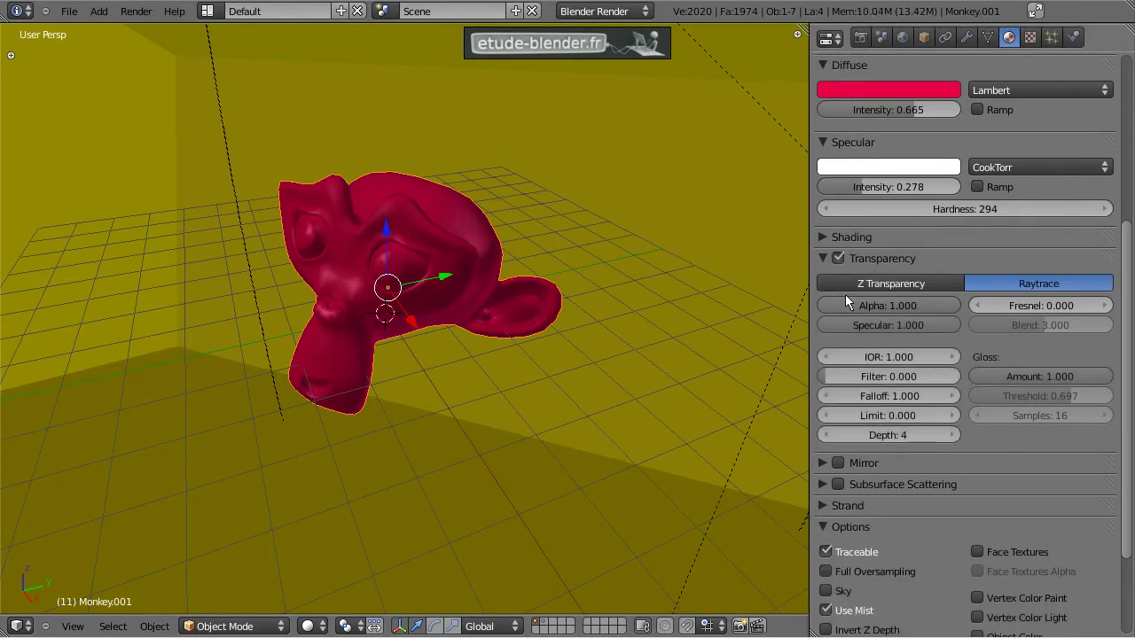
key("F12")
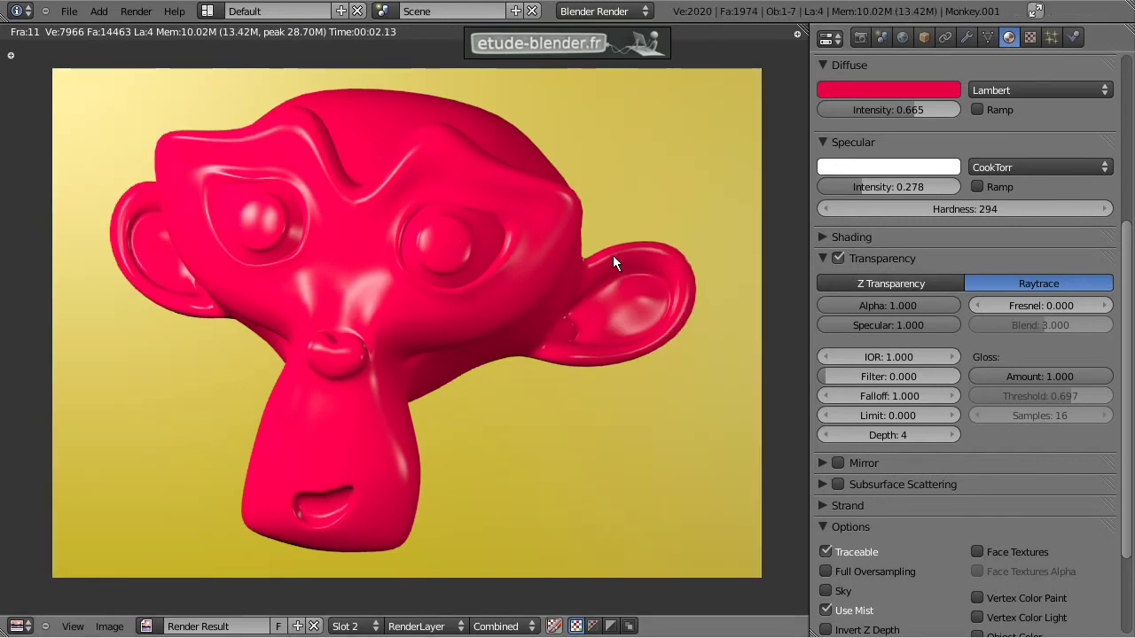
Set the transparency Fresnel to 2.4 and move the material preview between the Specular and Shading settings.
left_click_drag(1011, 305, 1043, 309)
scroll(954, 257, "up", 5)
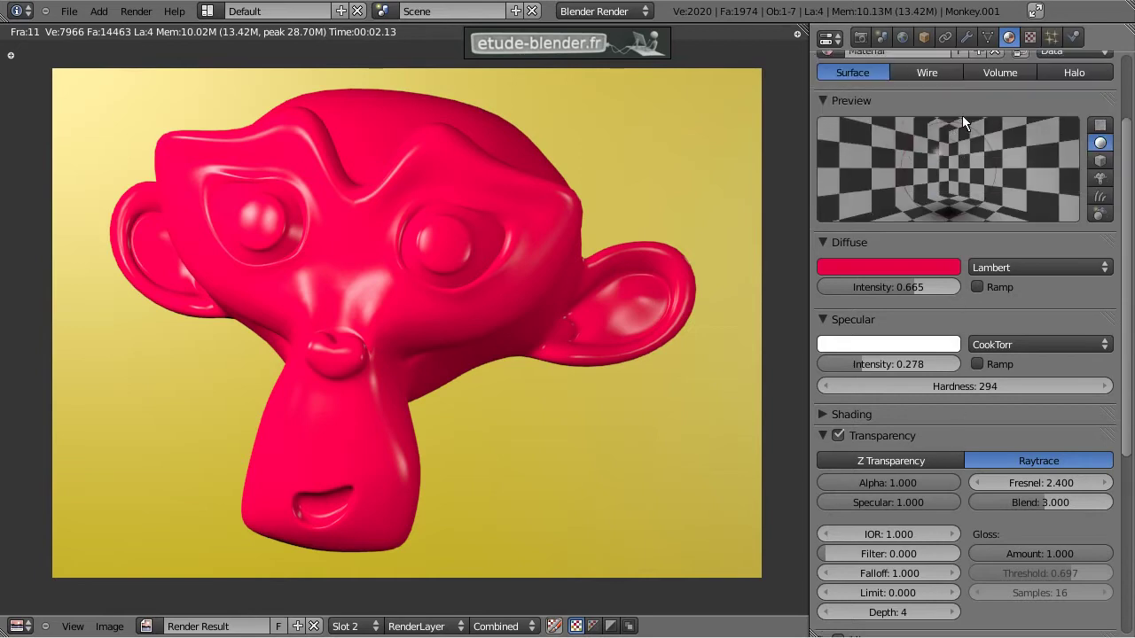
left_click_drag(959, 106, 973, 357)
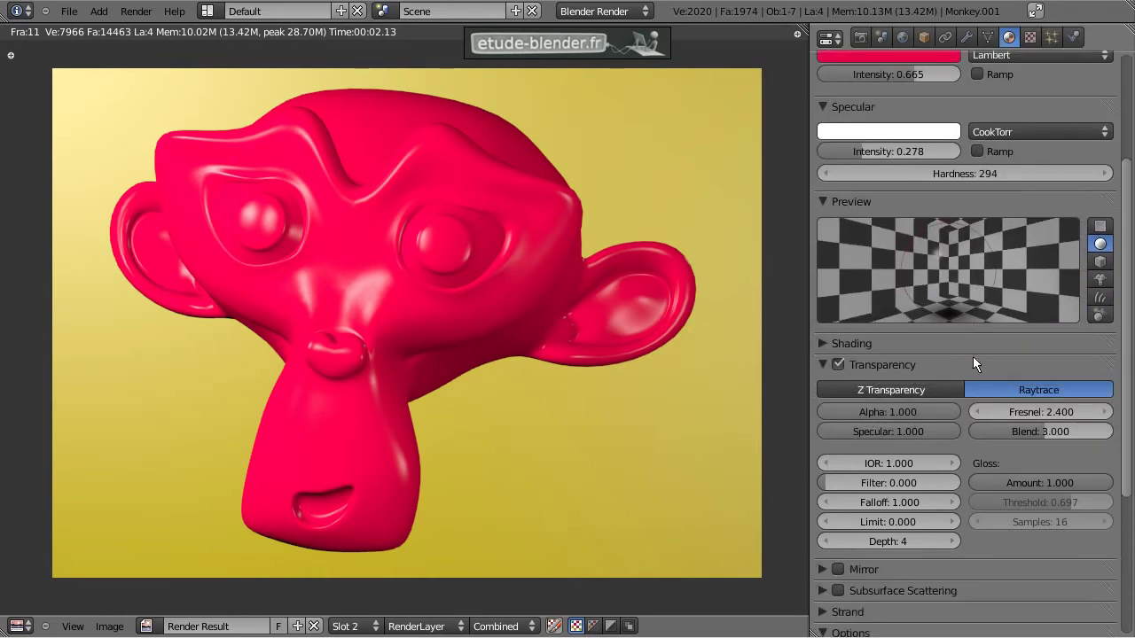
Set the transparency Fresnel to 1.5 and render the monkey head.
scroll(1006, 354, "down", 2)
scroll(1007, 354, "down", 1)
mouse_move(1047, 346)
left_mouse_down()
mouse_move(1022, 342)
mouse_move(1044, 347)
left_mouse_up()
key("F12")
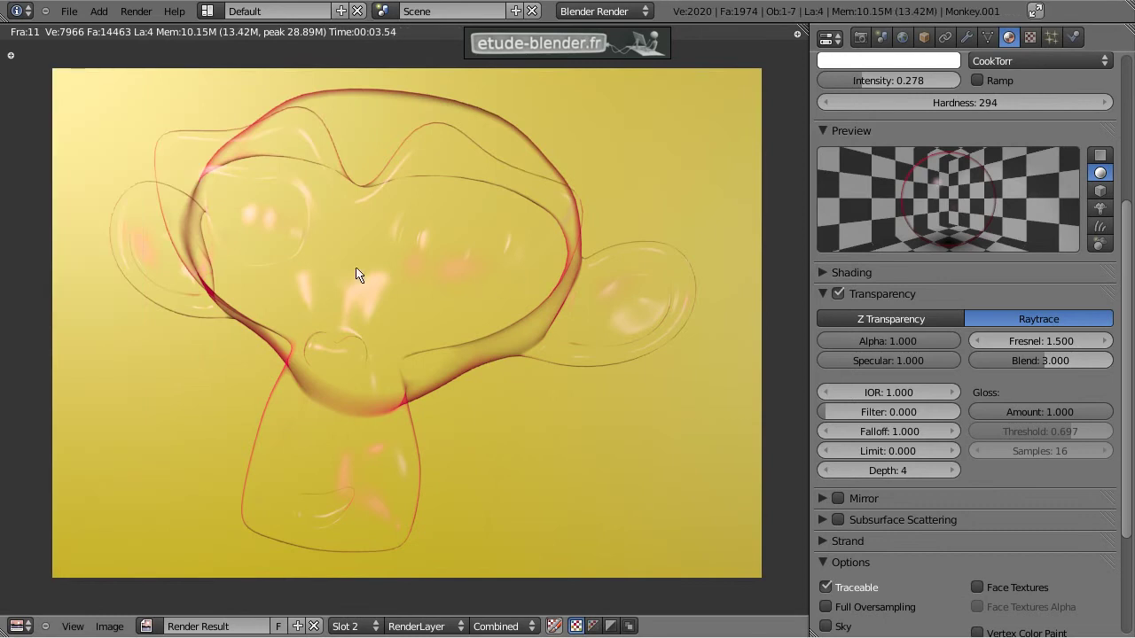
Set the transparency IOR to 2 and the filter to about 0.538, rendering the monkey head after each change.
left_click(883, 393)
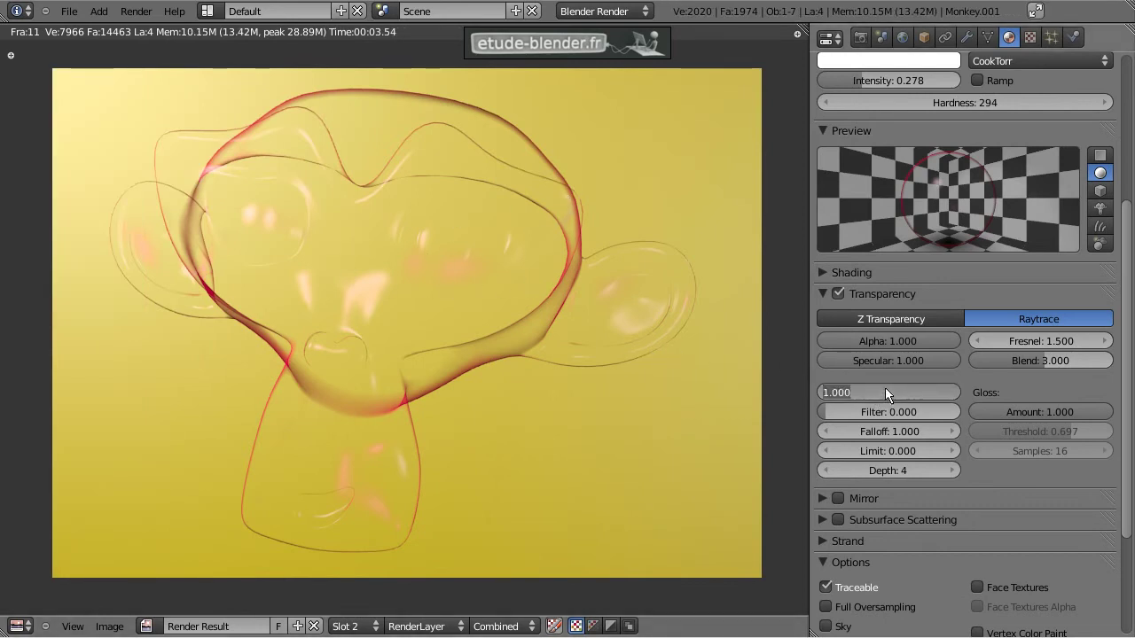
type("2")
key("Return")
key("F12")
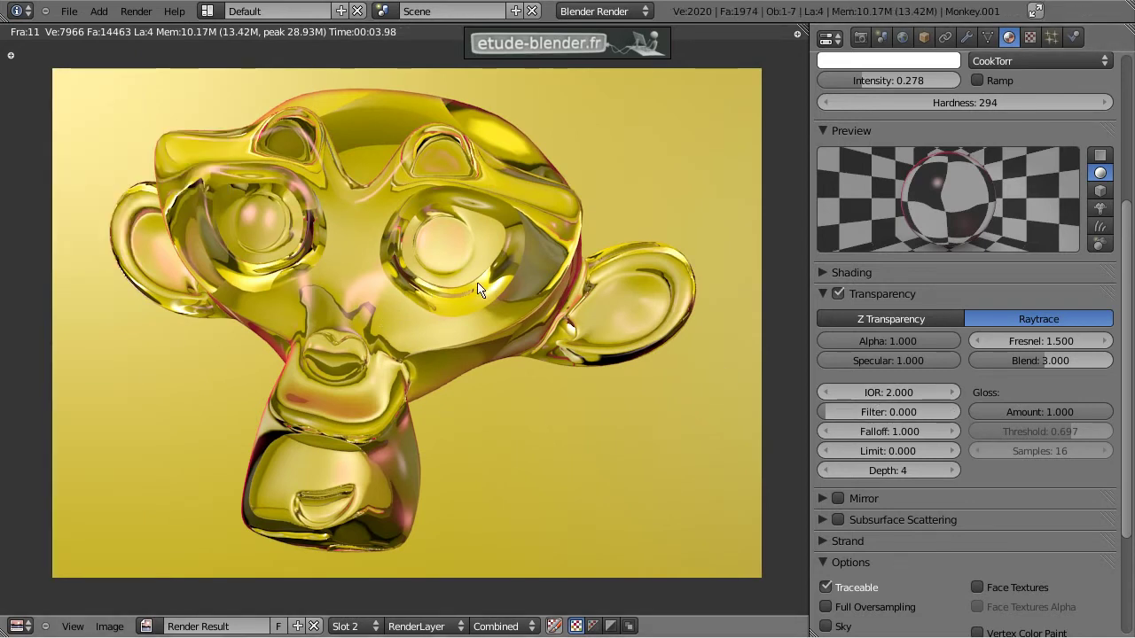
left_click_drag(840, 418, 902, 416)
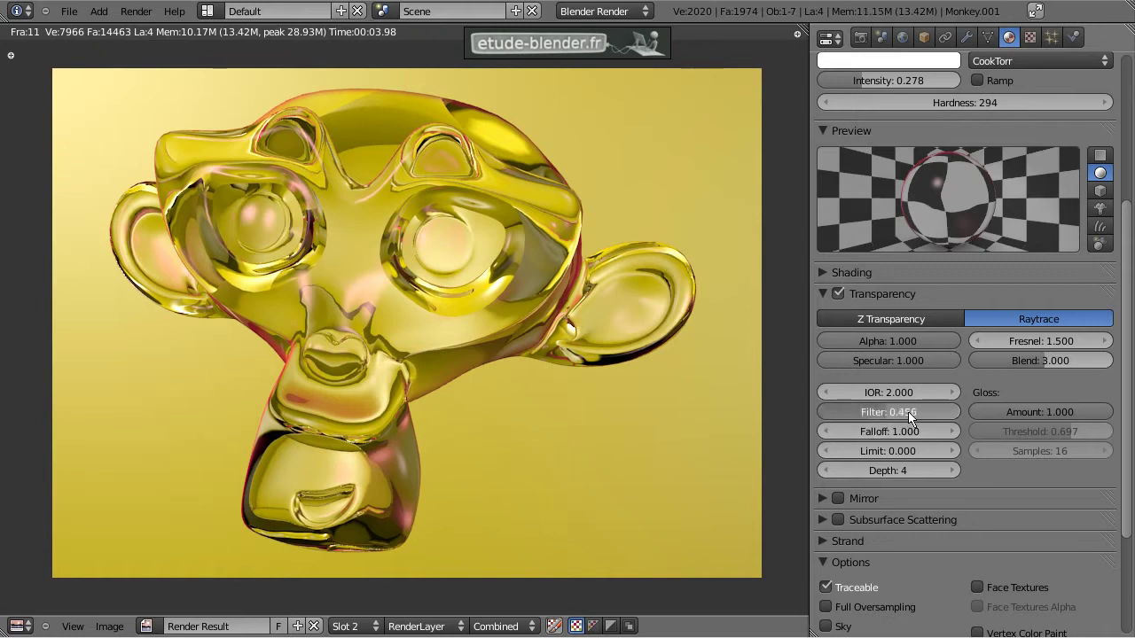
key("F12")
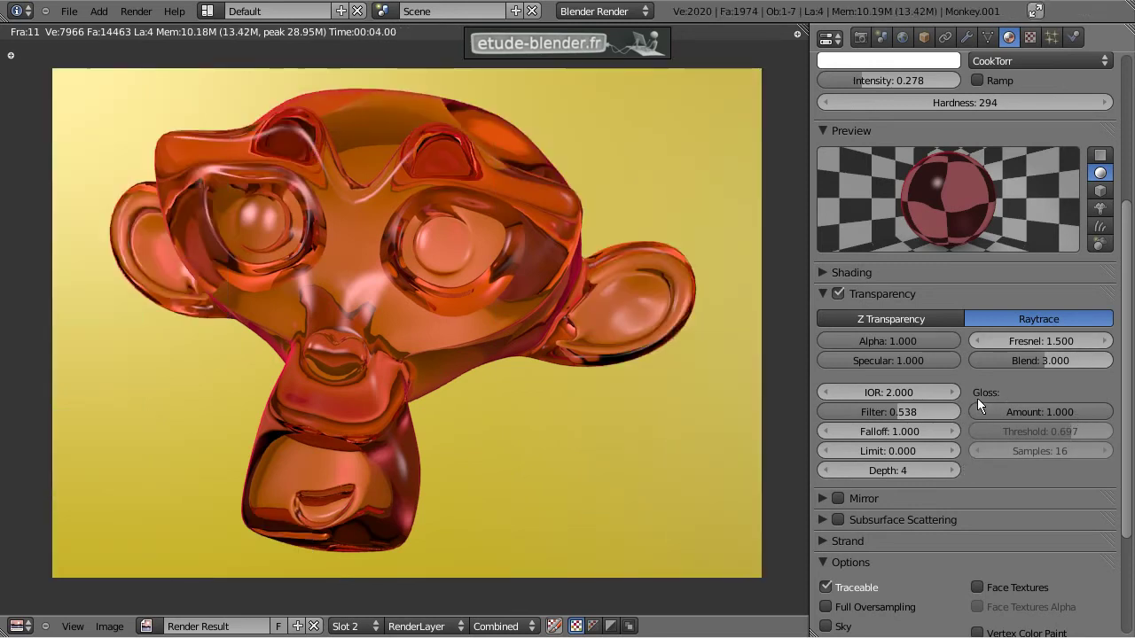
Set the transparency gloss amount to about 0.843 with 12 samples and render the monkey head.
left_click_drag(1102, 414, 1081, 412)
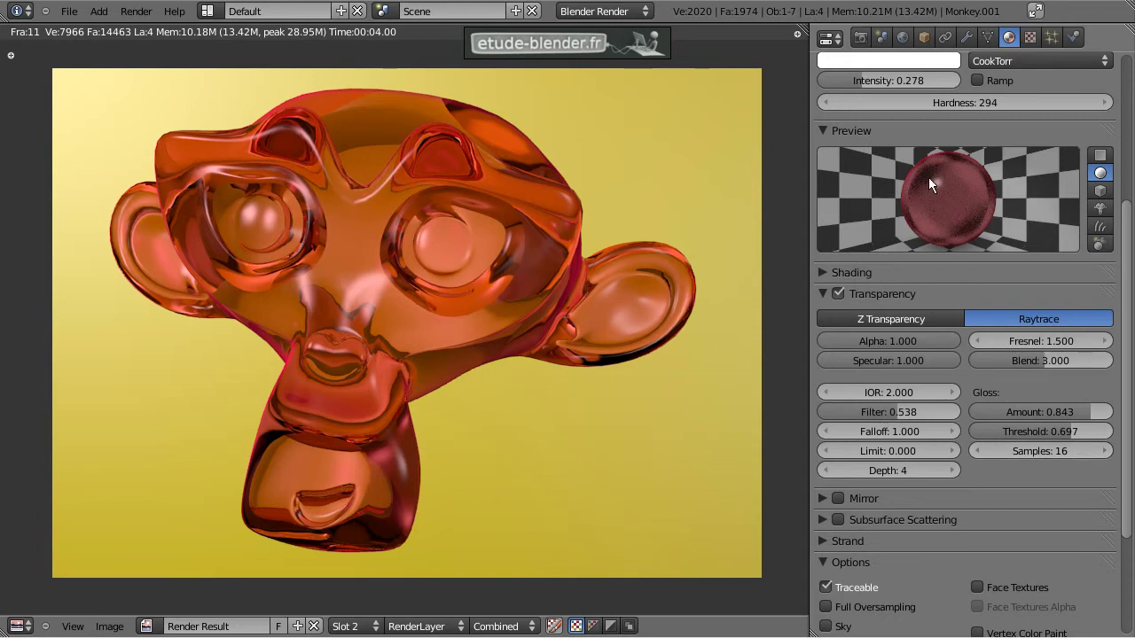
mouse_move(1037, 450)
left_mouse_down()
mouse_move(984, 450)
mouse_move(1030, 450)
left_mouse_up()
left_click(1043, 450)
type("12")
key("Return")
key("F12")
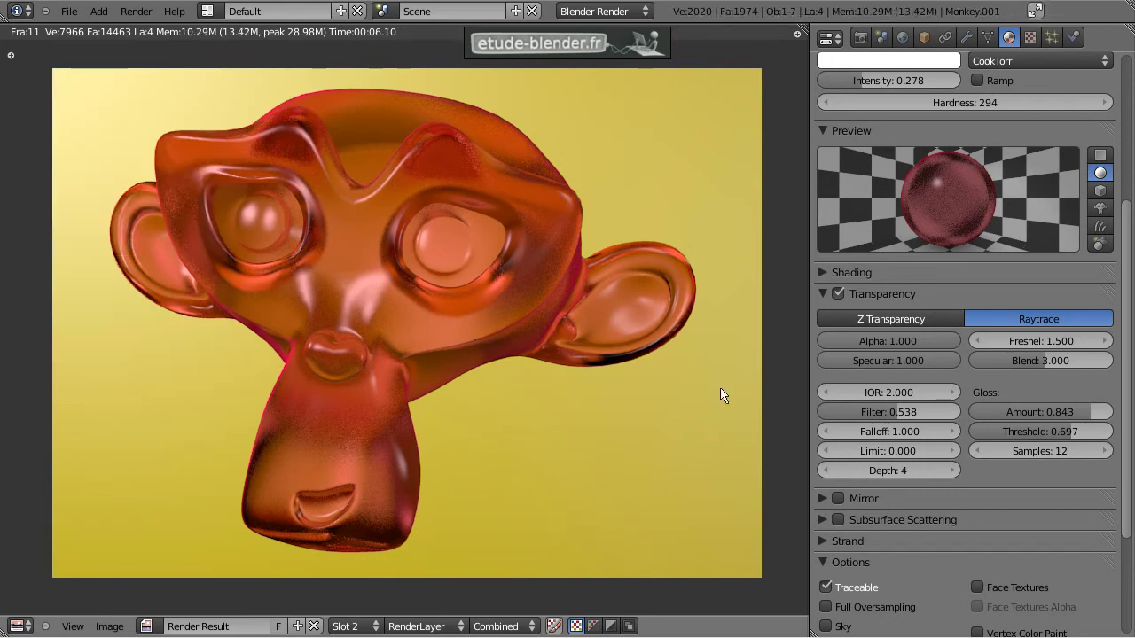
Try a transparency depth of 1 in a render of the monkey head, and restore the depth to 4.
key("Escape")
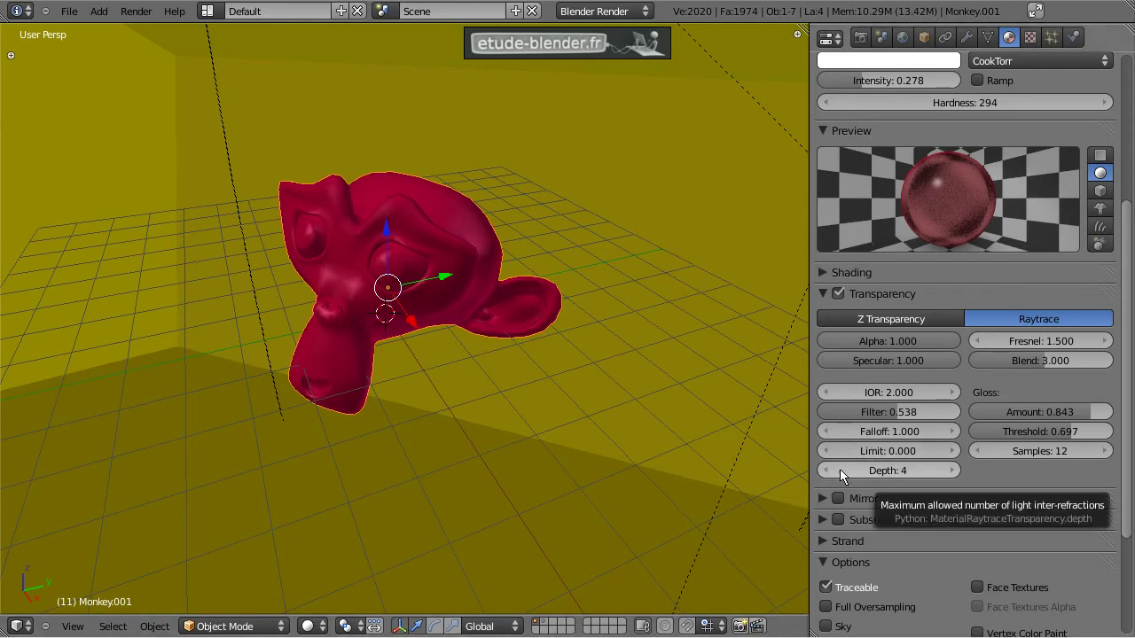
middle_click_drag(480, 322, 483, 314)
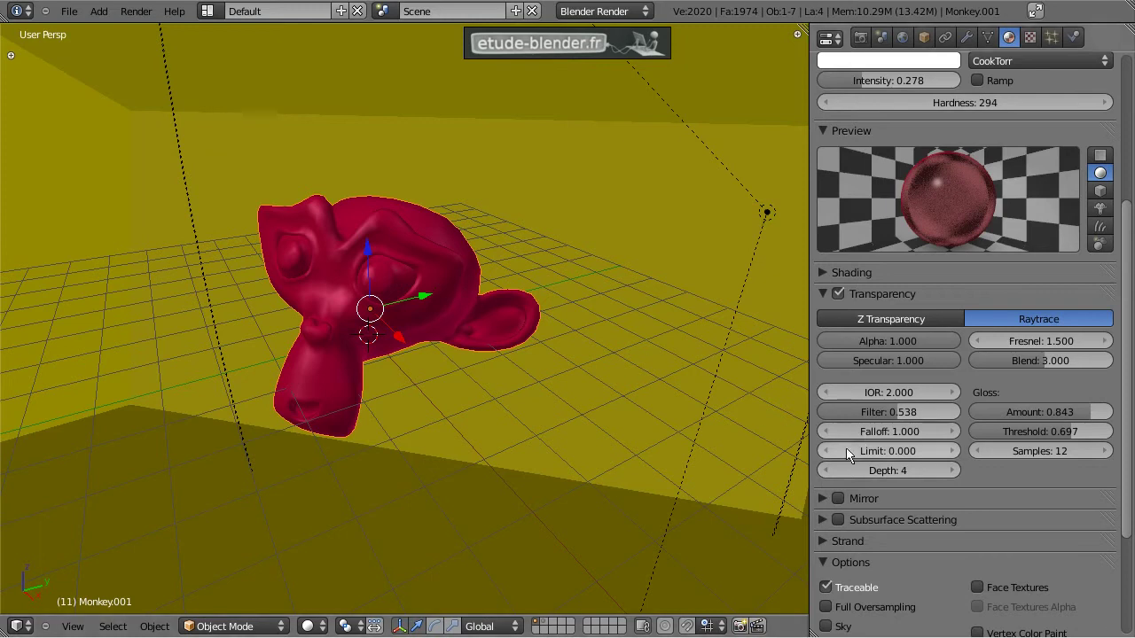
key("F12")
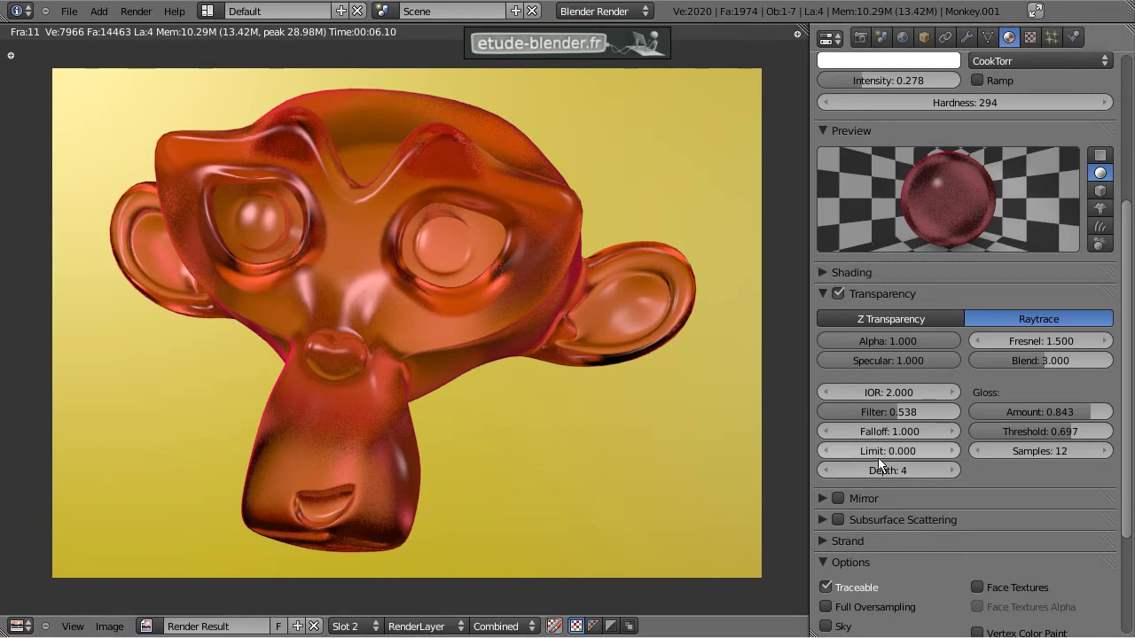
left_click(838, 471)
left_click(838, 470)
left_click(837, 471)
left_click(838, 470)
left_click(940, 470)
key("F12")
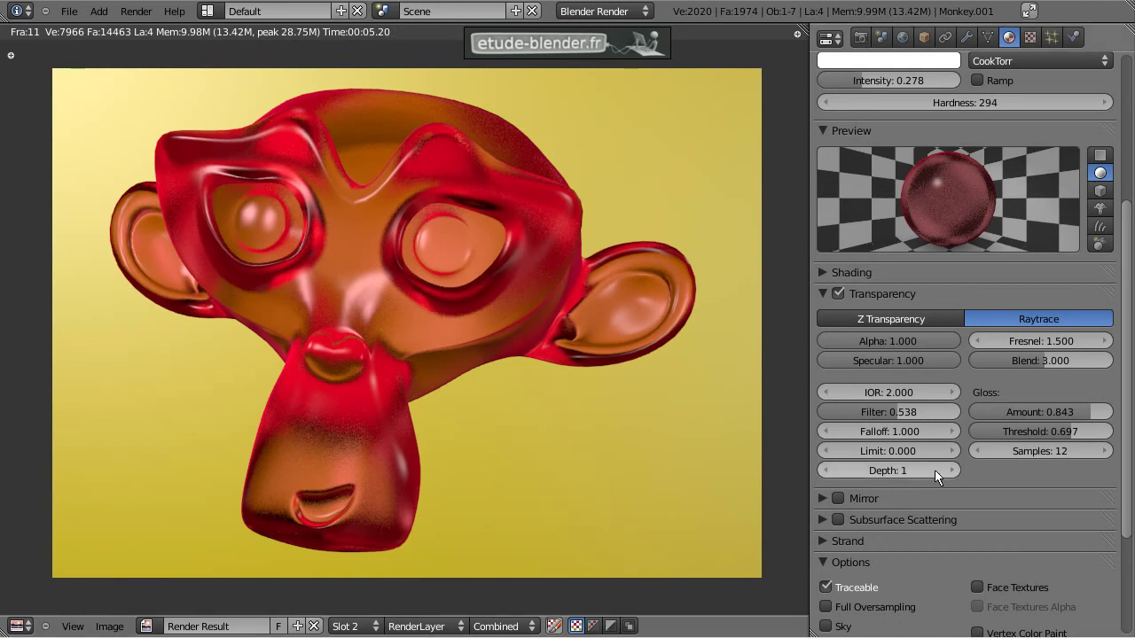
left_click_drag(939, 471, 952, 471)
key("Escape")
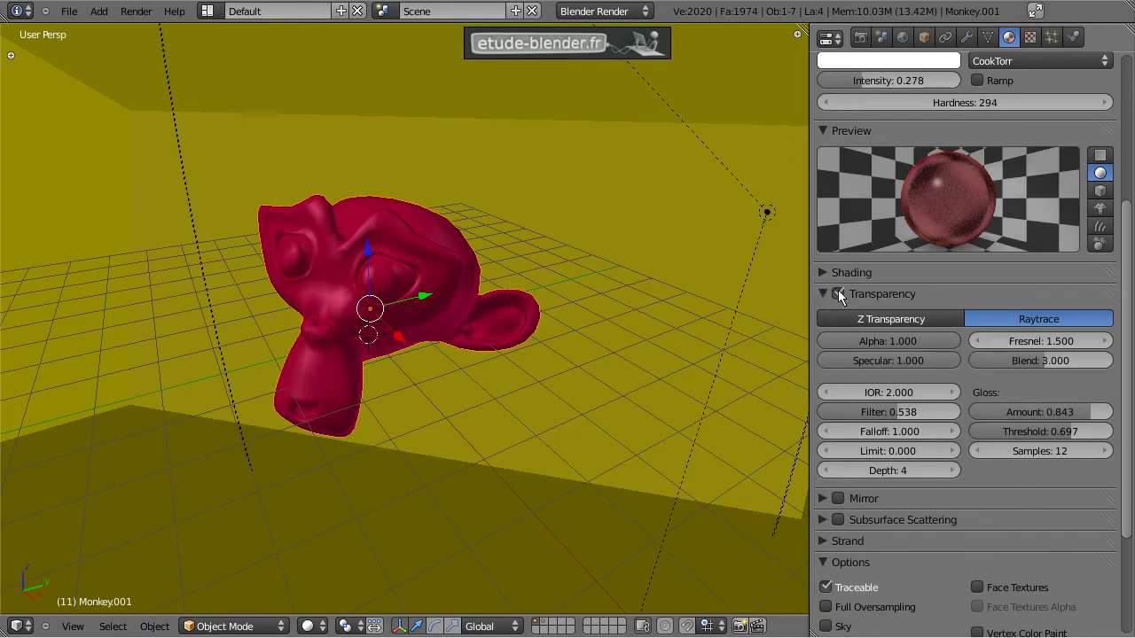
Disable transparency on the monkey's material, reset Fresnel to 0, and render the image.
left_click(838, 294)
key("F12")
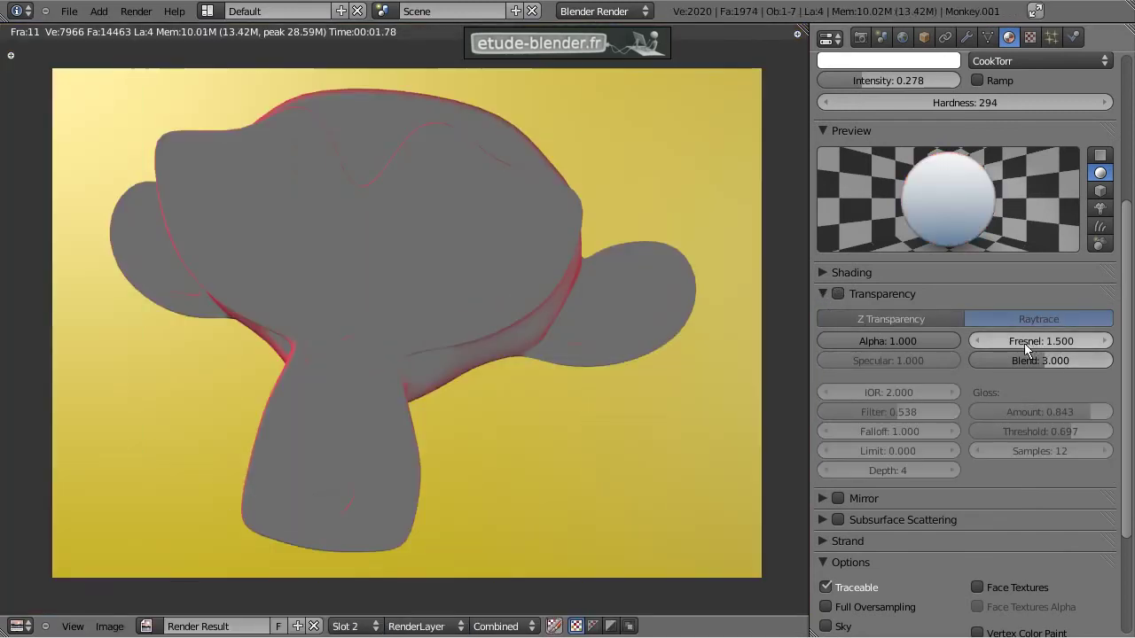
left_click_drag(1063, 343, 882, 336)
key("F12")
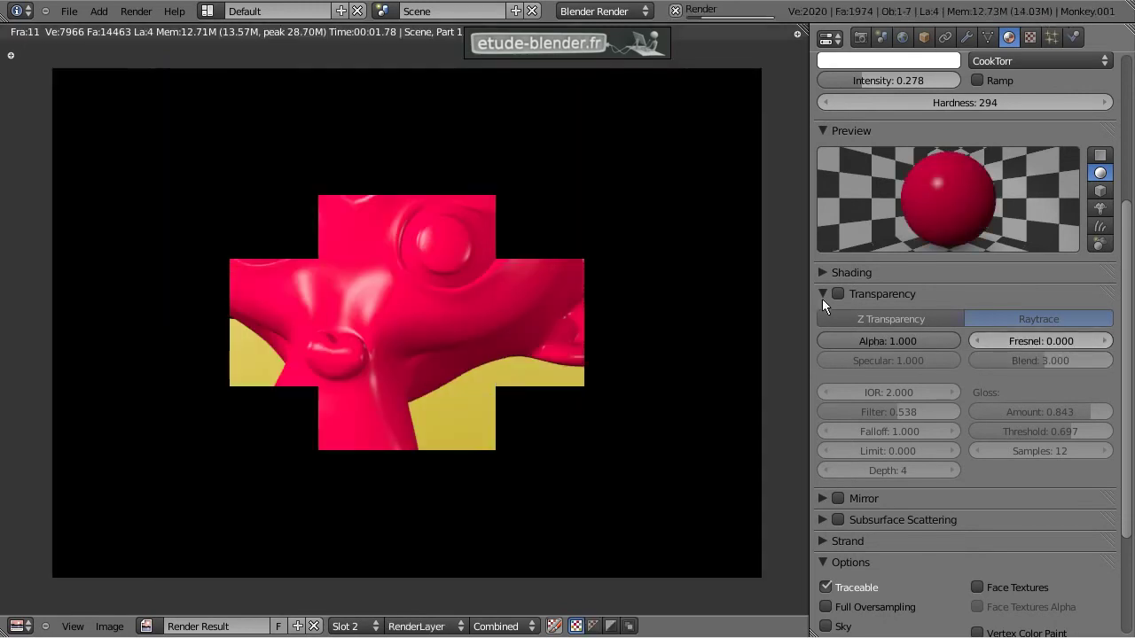
Collapse the Transparency settings and enable Mirror on the monkey's material.
left_click(822, 294)
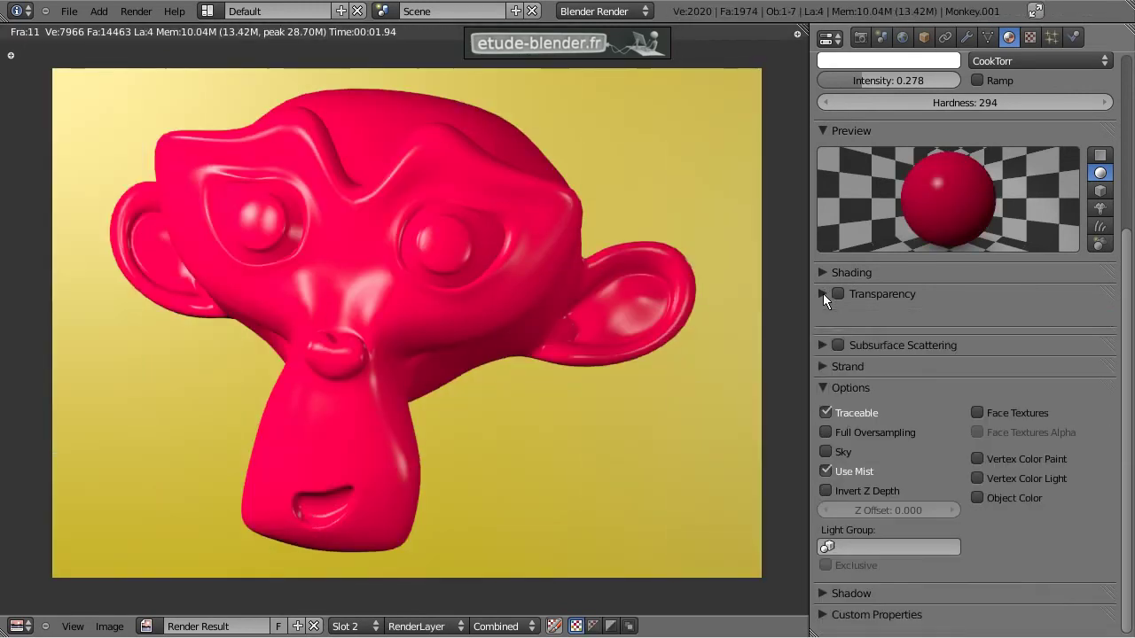
left_click(838, 316)
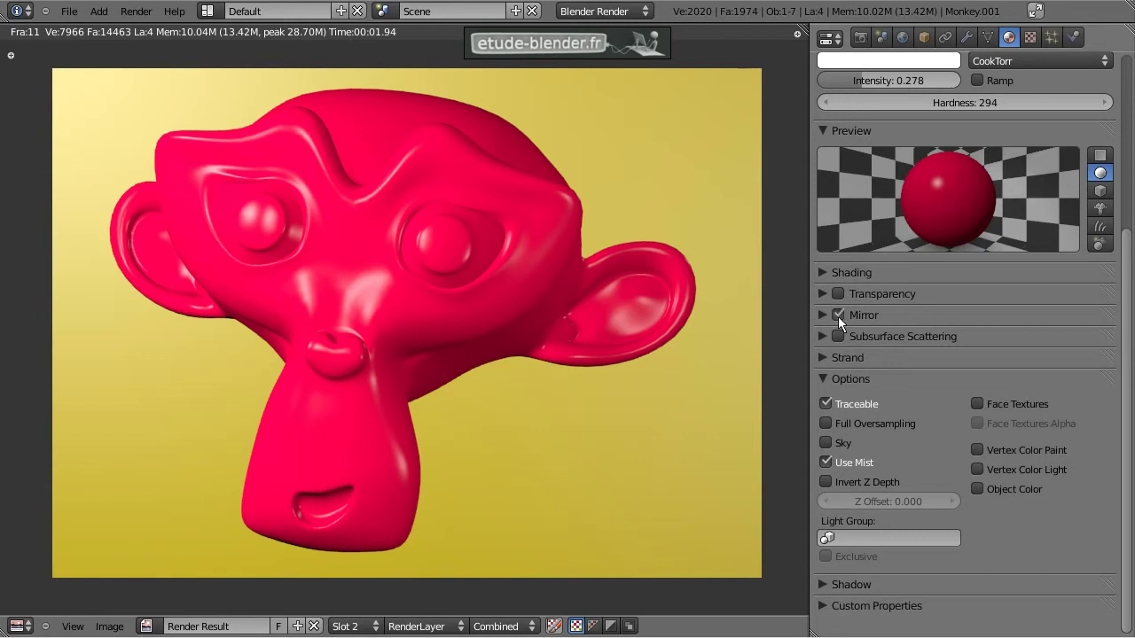
Expand the Mirror settings, set the reflectivity to about 0.639, and render the monkey head.
left_click(821, 315)
key("F12")
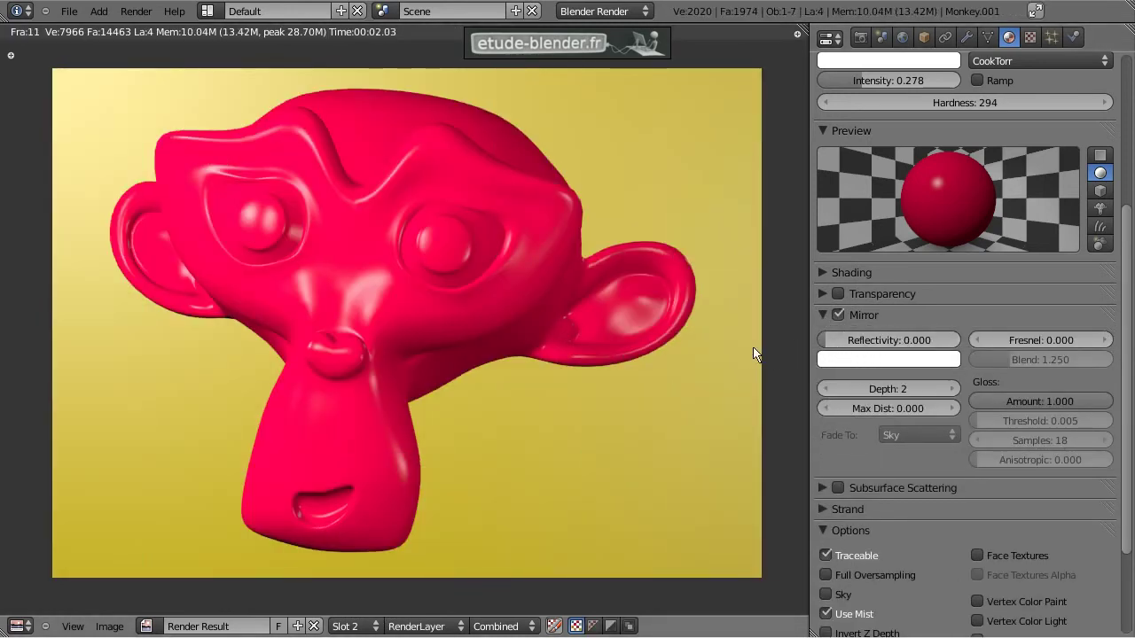
left_click_drag(828, 342, 913, 350)
key("F12")
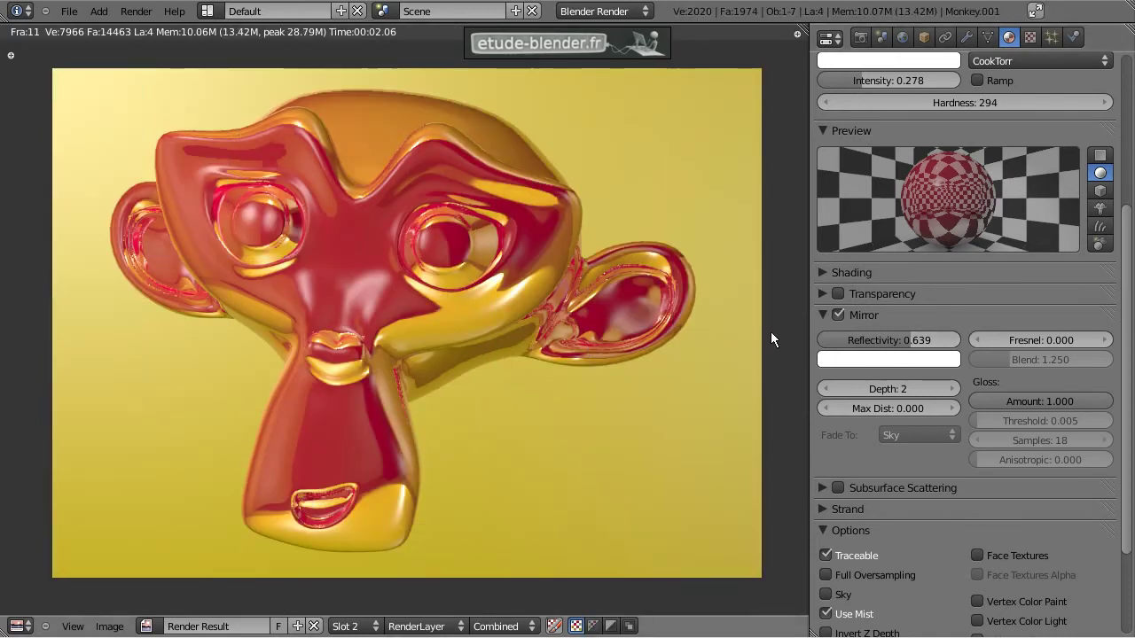
Try a mirror Fresnel of 2.4 in a render, and set it to 1.8 for another render.
left_click_drag(1046, 340, 1030, 341)
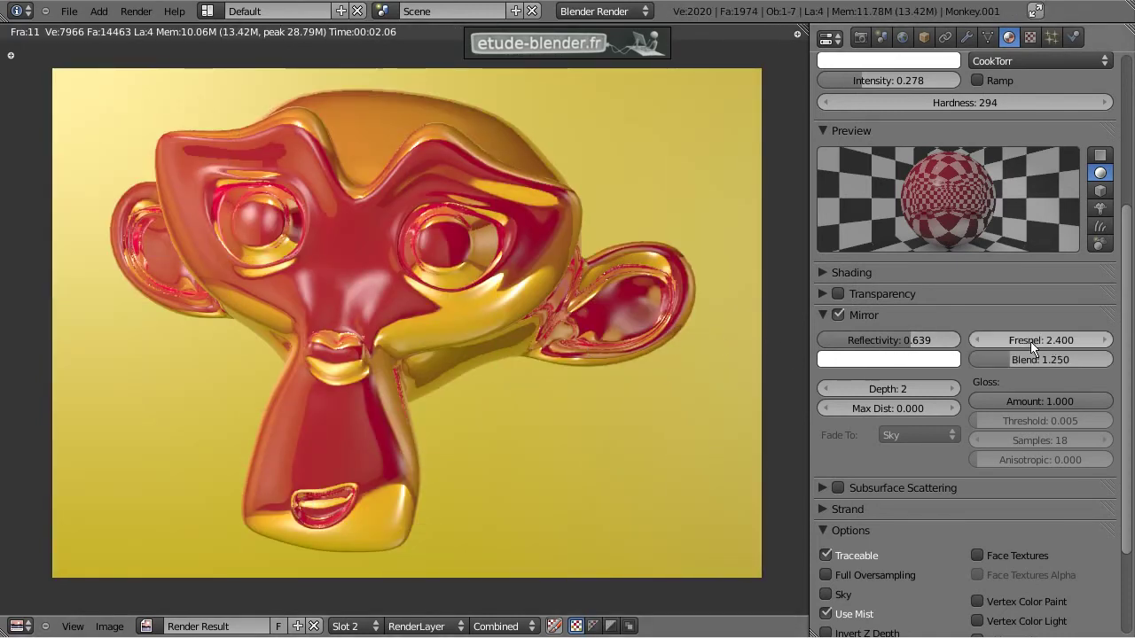
key("F12")
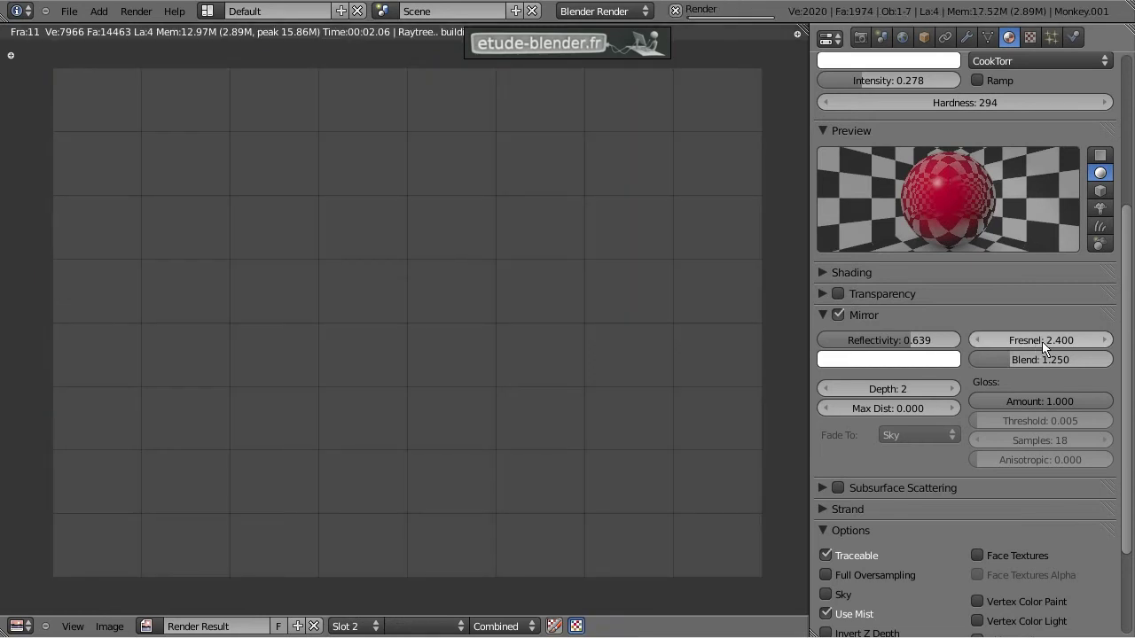
left_click_drag(1042, 344, 1034, 344)
key("F12")
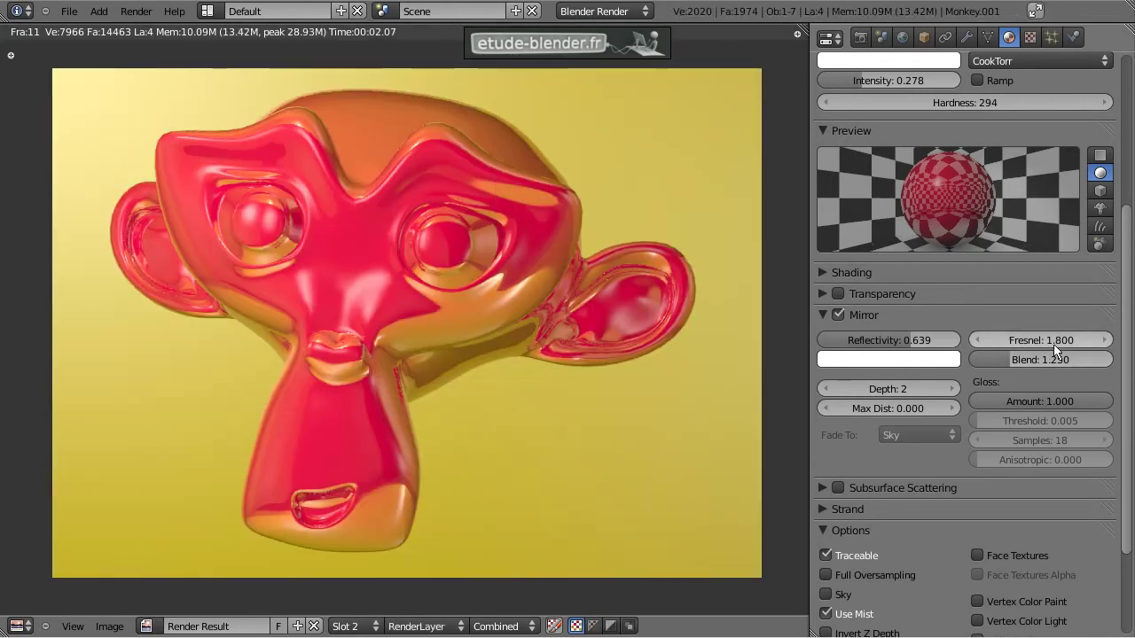
Set the mirror depth to 3 and the mirror gloss amount to about 0.811, and render the image.
left_click(951, 391)
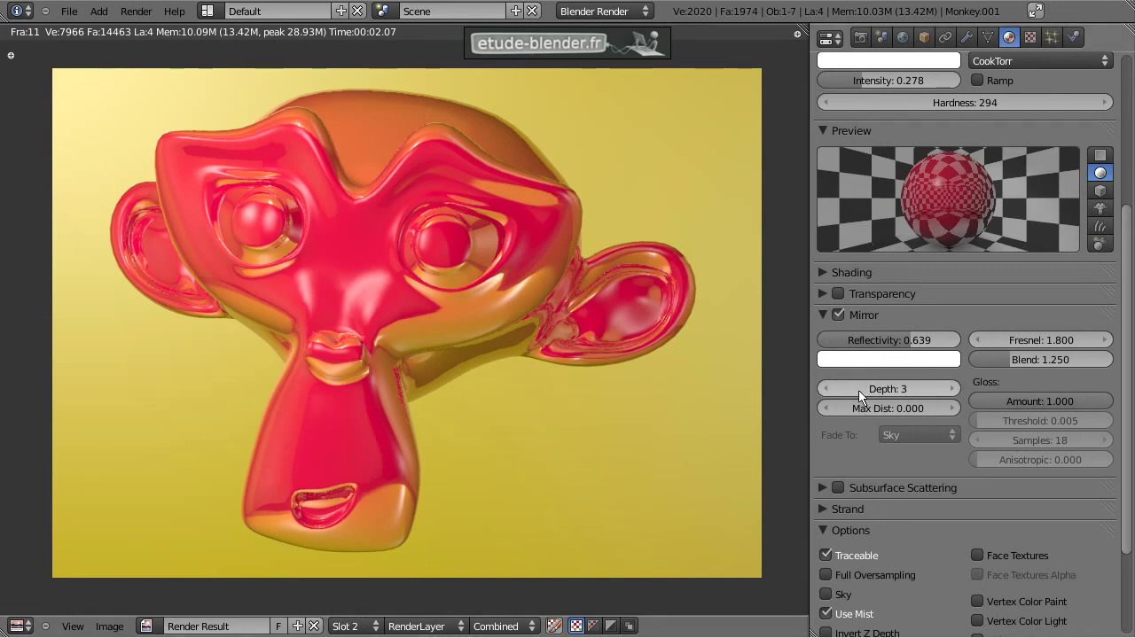
left_click_drag(936, 396, 929, 396)
left_click_drag(843, 390, 828, 390)
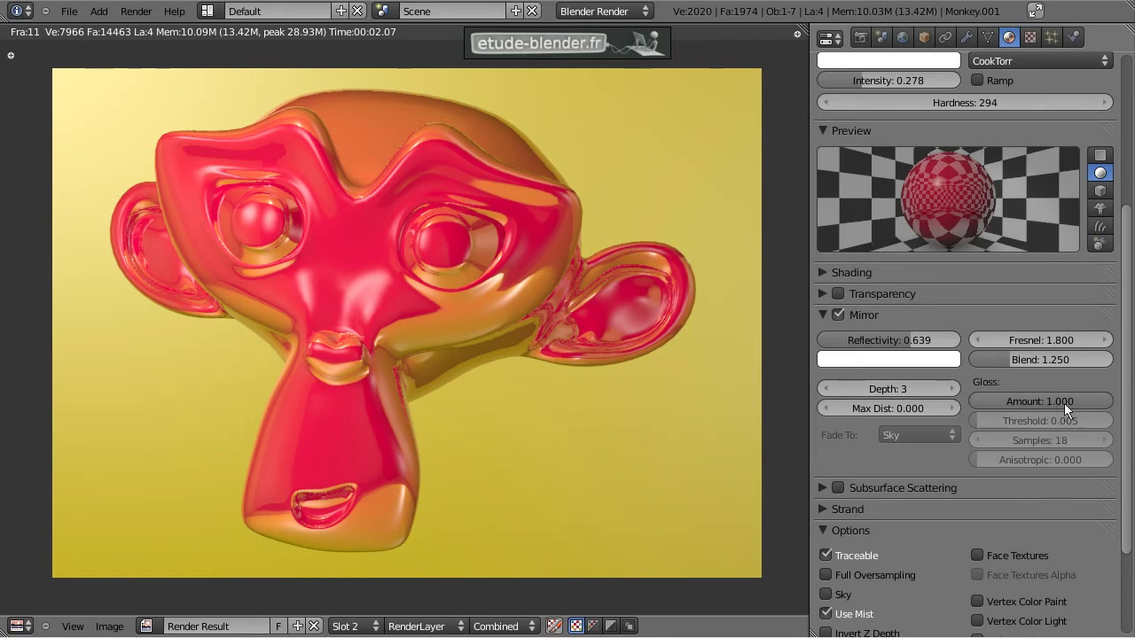
left_click_drag(1098, 401, 1064, 403)
key("F12")
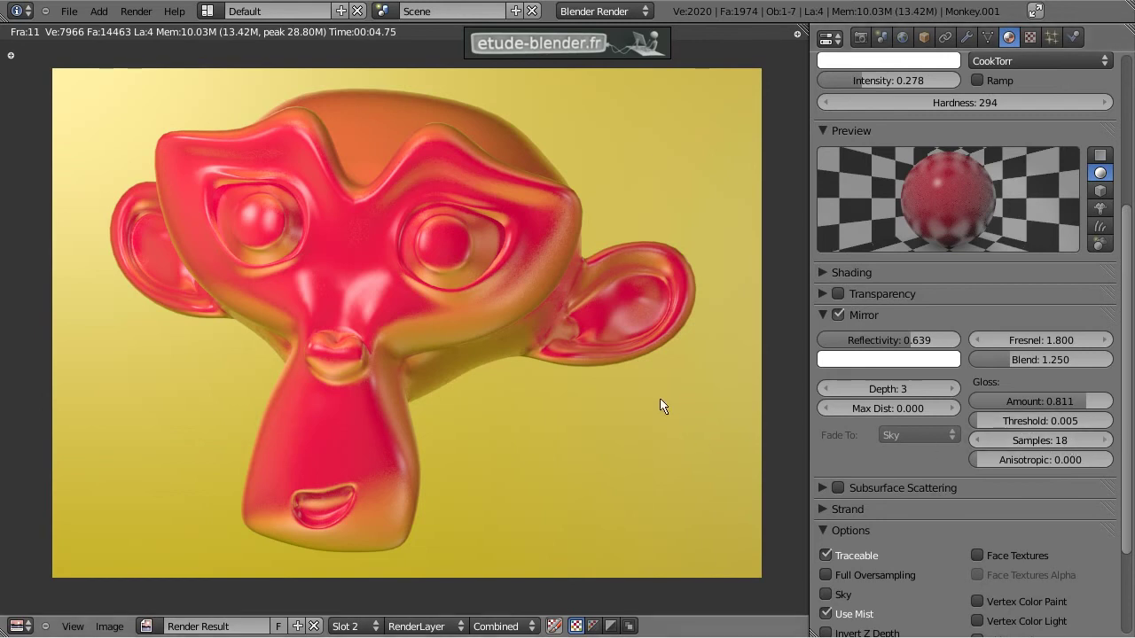
Disable Mirror on the monkey's material, collapse its settings, and render the image.
left_click(839, 314)
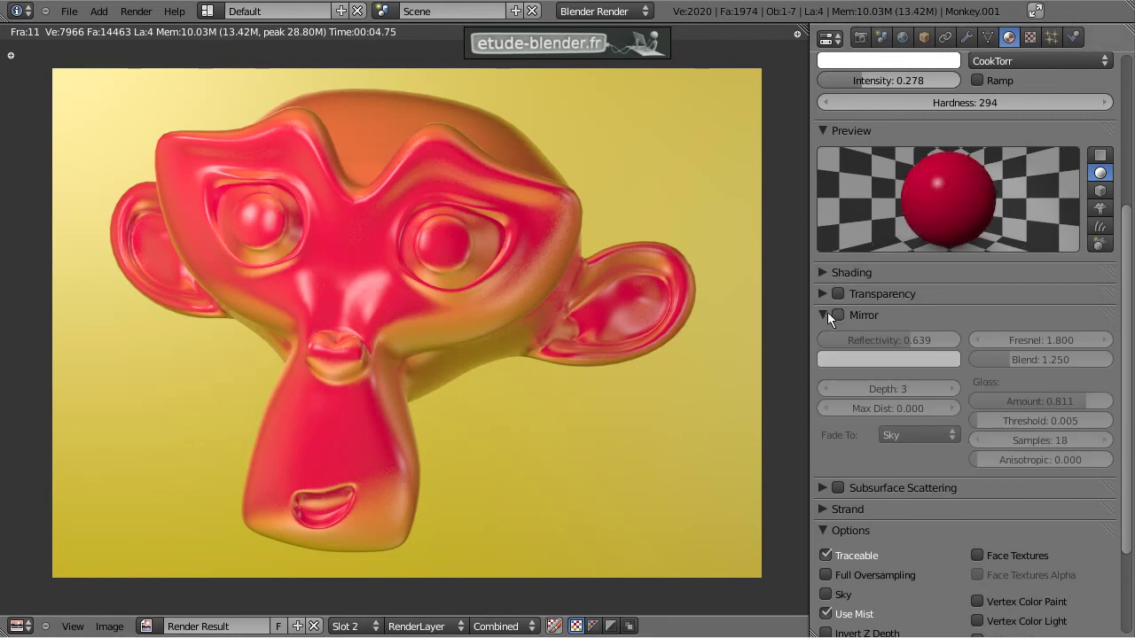
left_click(821, 314)
key("F12")
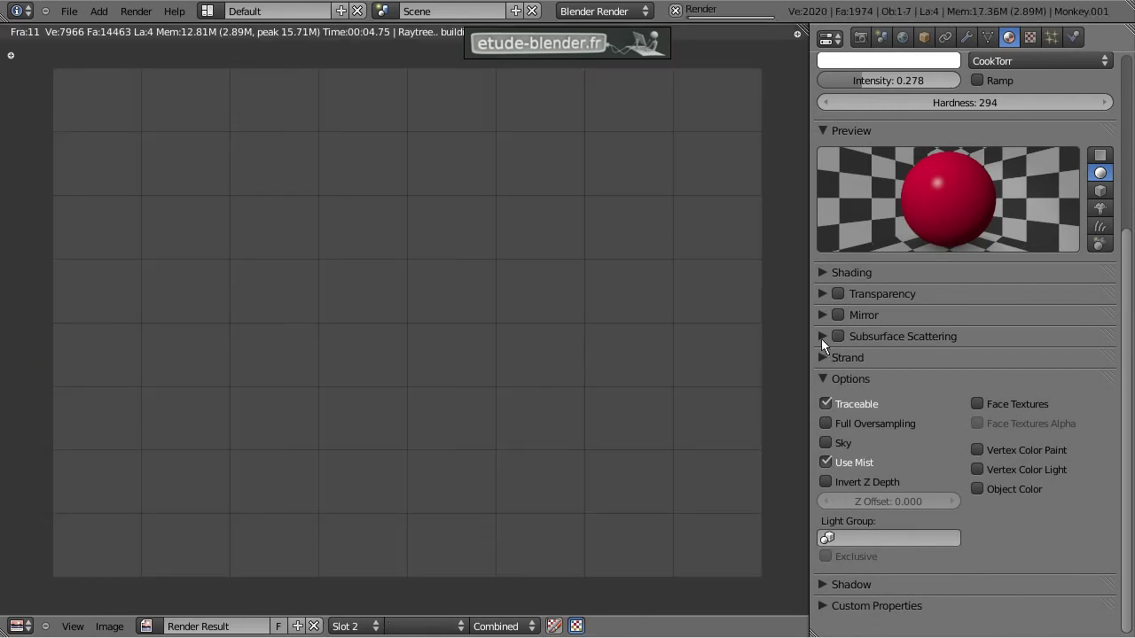
Enable Subsurface Scattering on the monkey's material with the Ketchup preset and render the image.
left_click(821, 336)
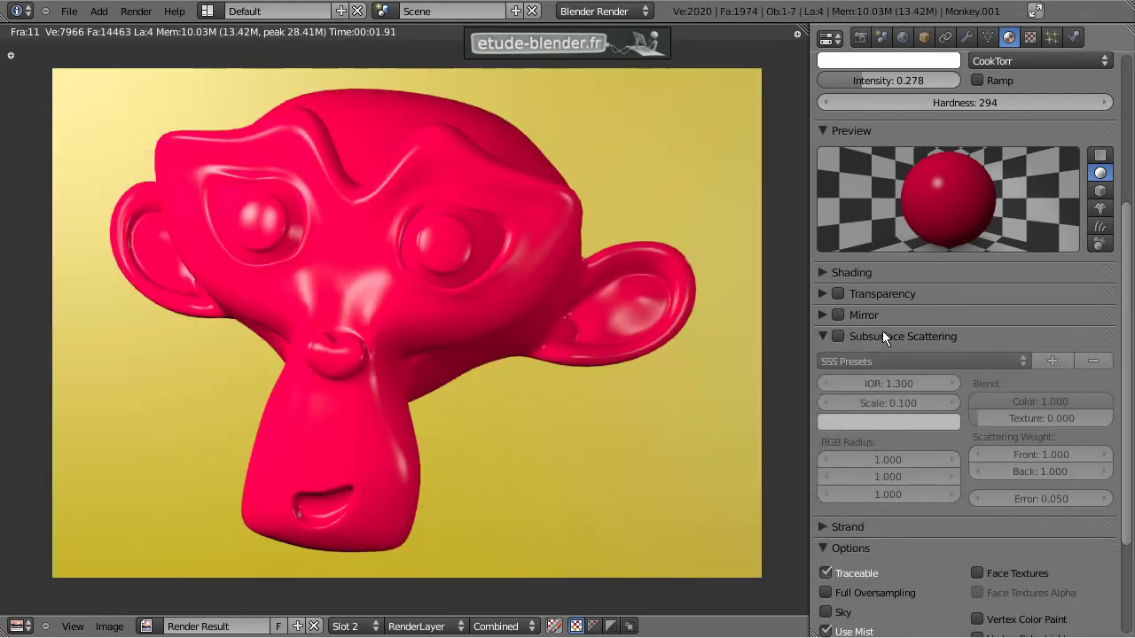
left_click(838, 337)
left_click(914, 361)
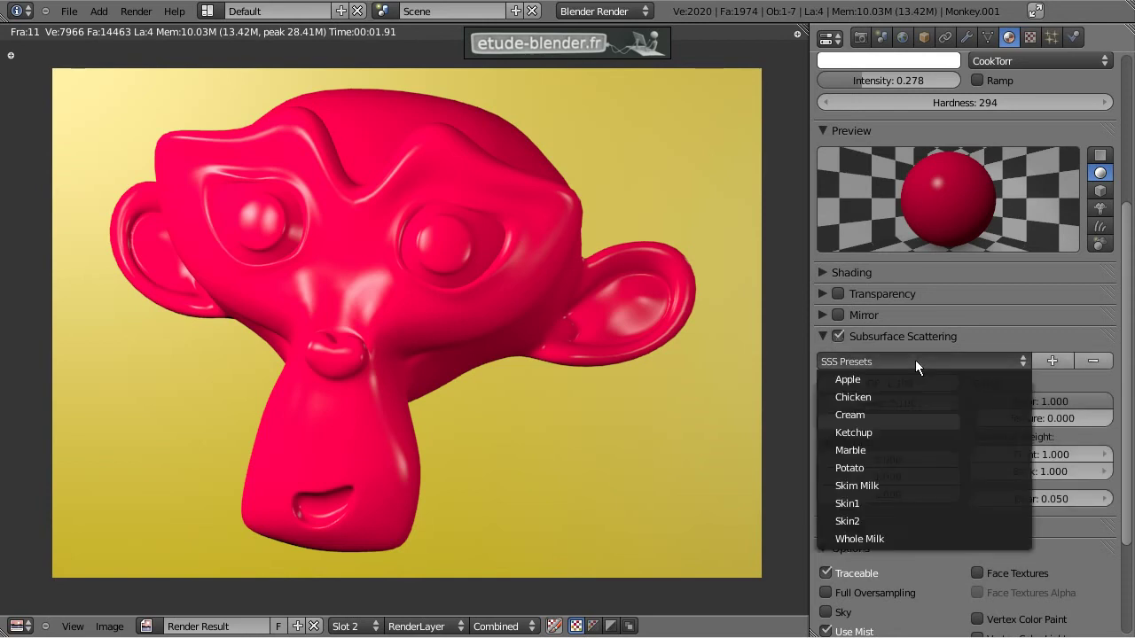
left_click(870, 434)
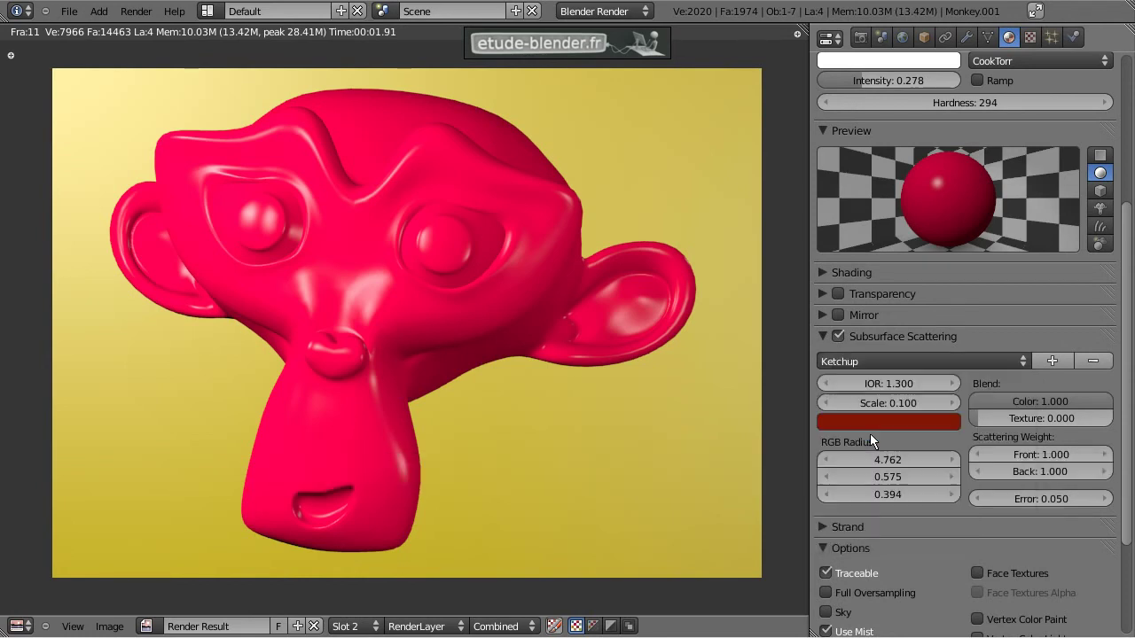
key("F12")
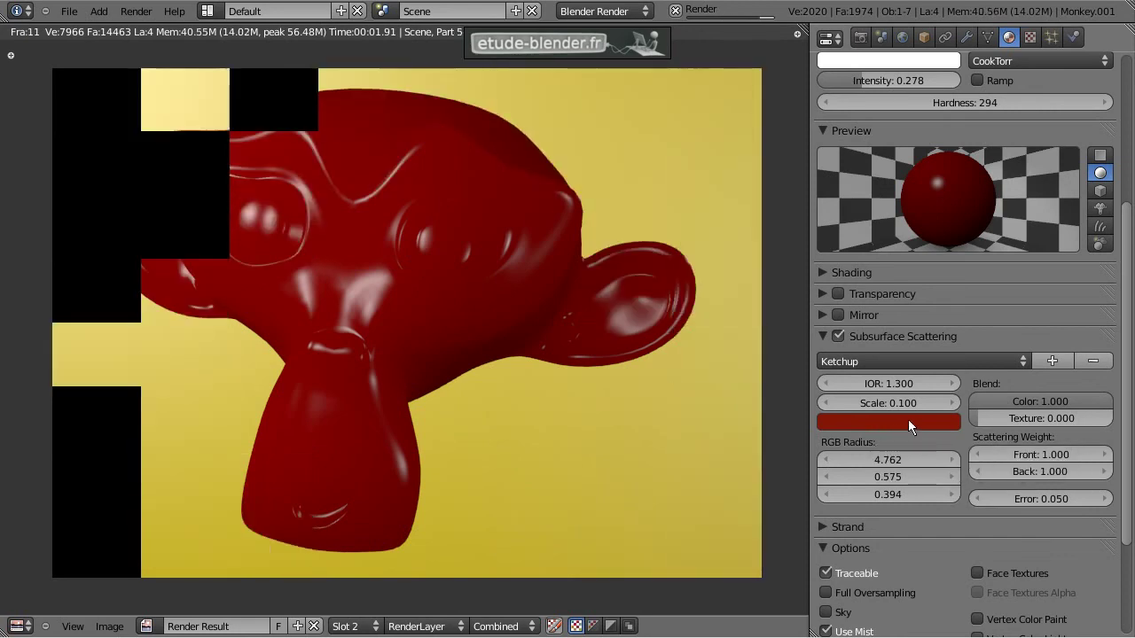
Switch the subsurface scattering preset to Skim Milk.
left_click(919, 363)
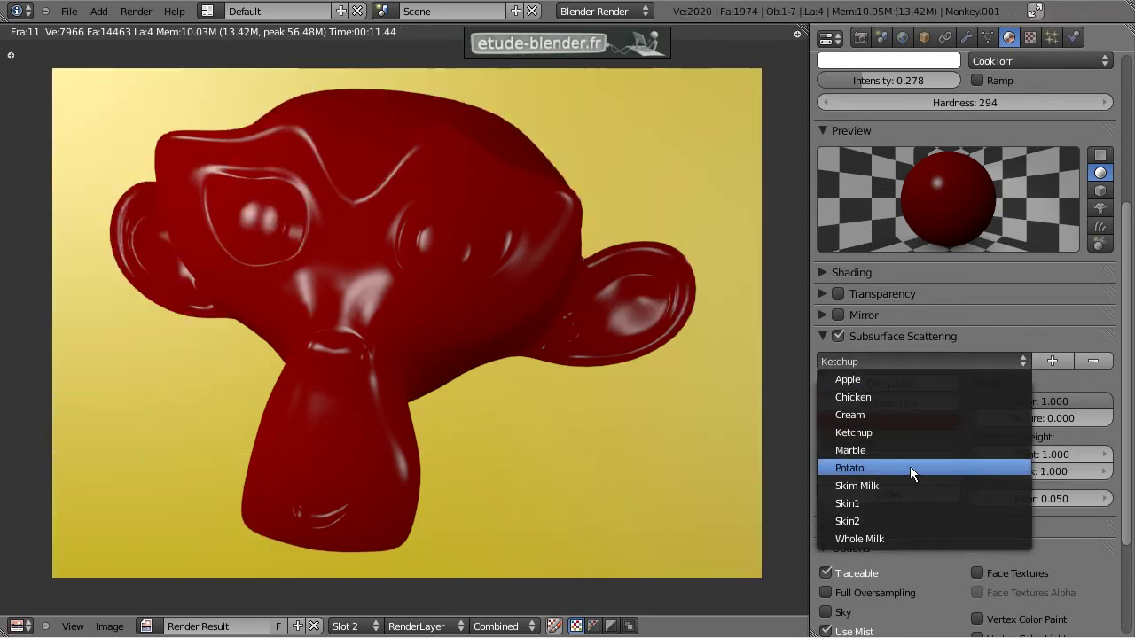
left_click(887, 483)
left_click(890, 361)
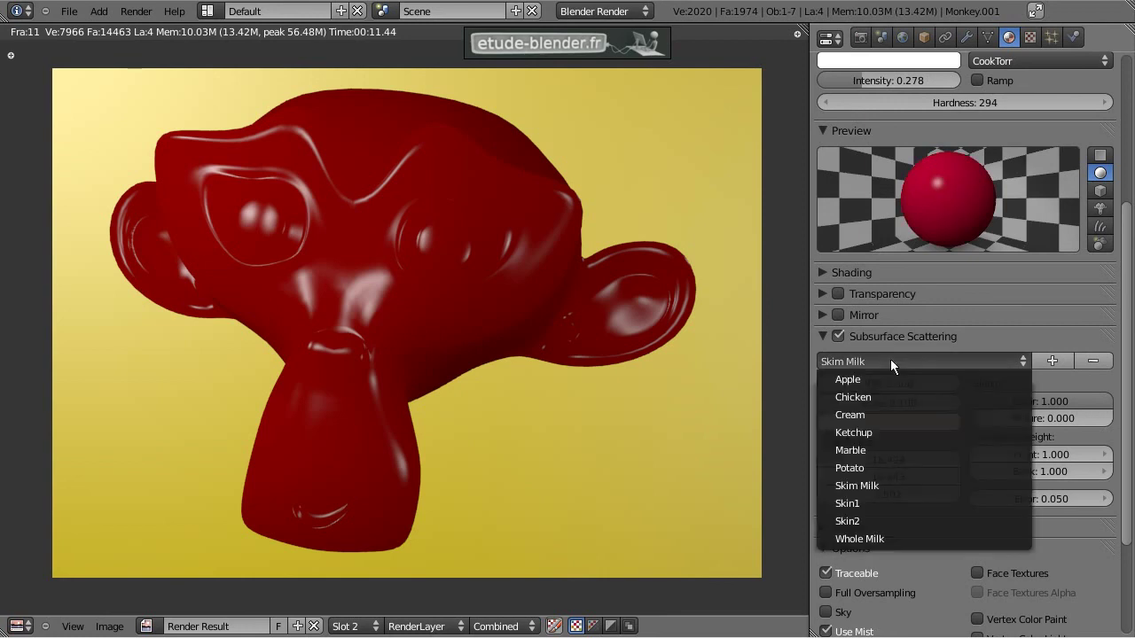
left_click(881, 484)
Change the monkey material's diffuse color to a near-white tone and render the image.
scroll(843, 234, "up", 3)
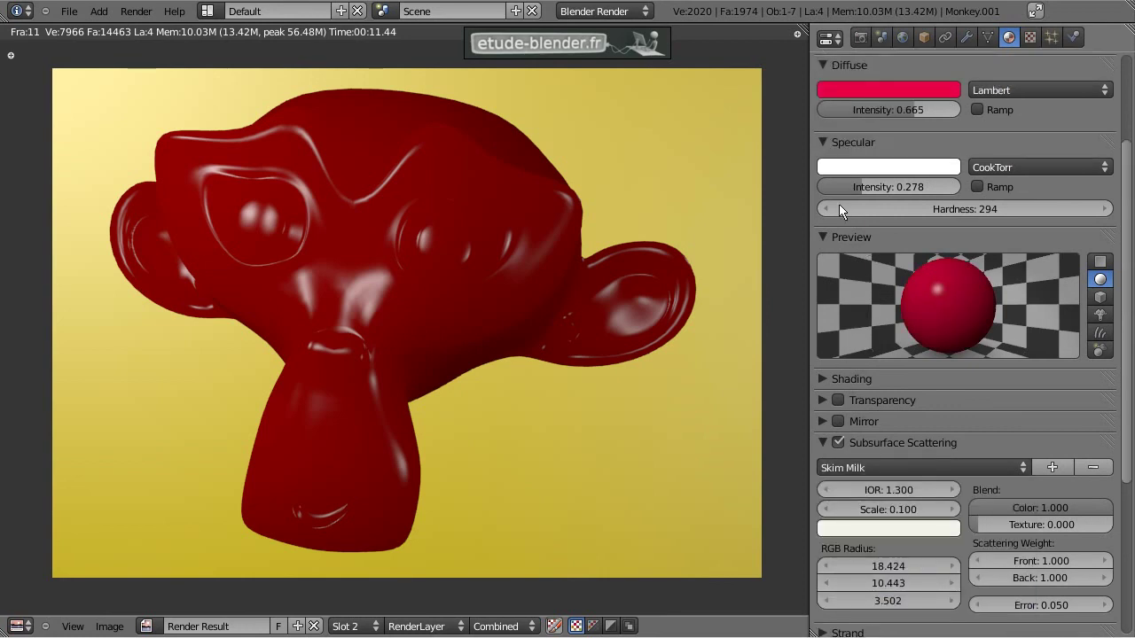
left_click(848, 88)
left_click(896, 183)
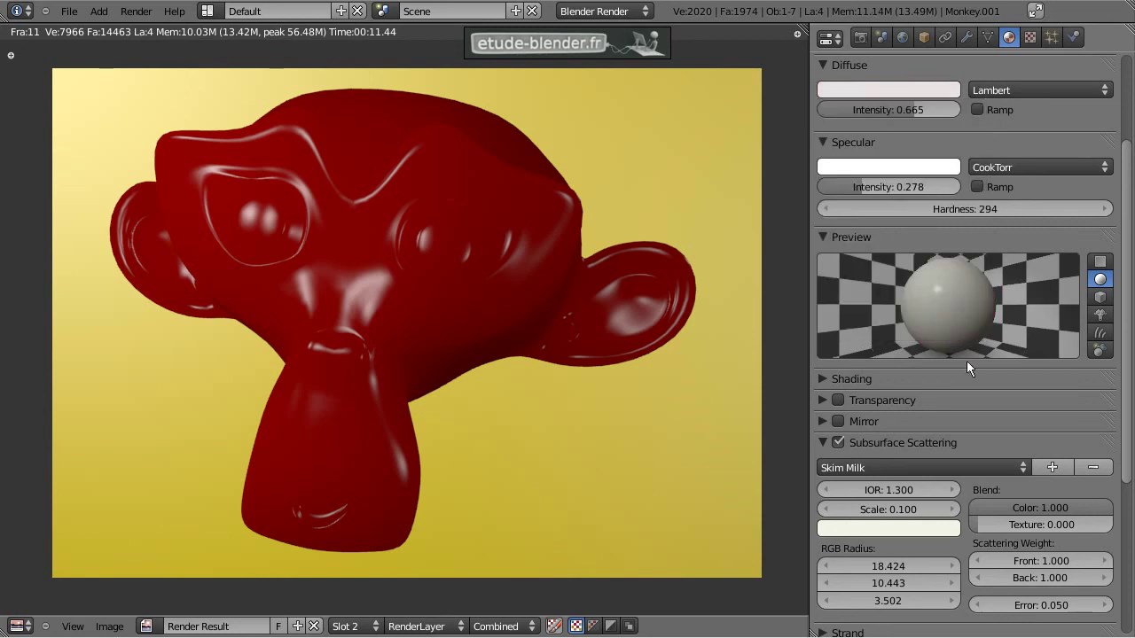
scroll(945, 405, "down", 3)
key("F12")
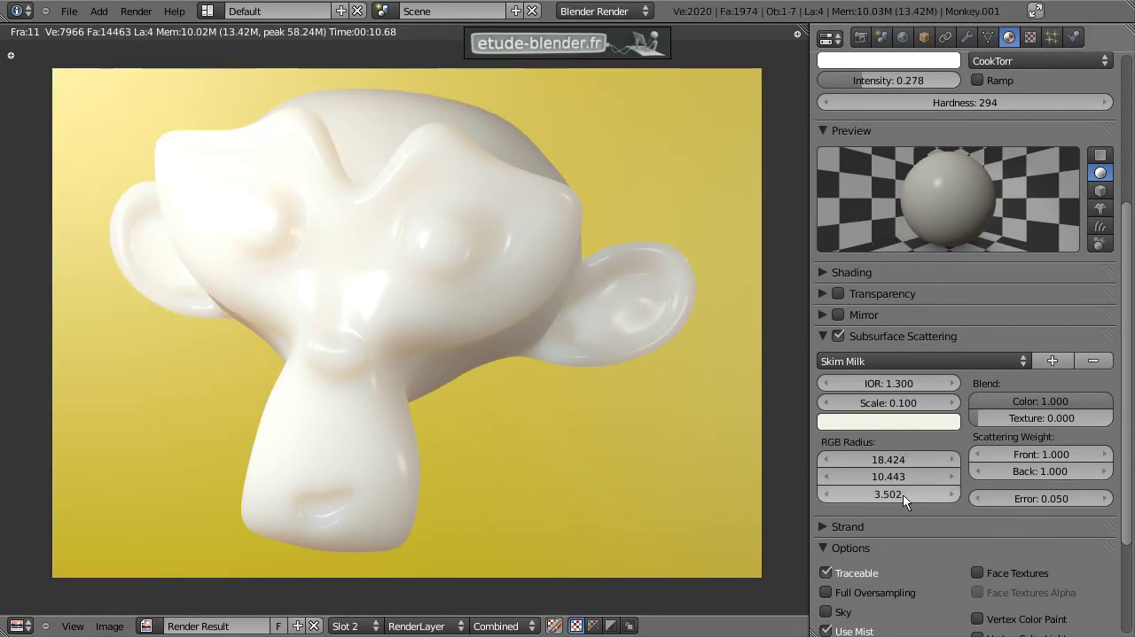
scroll(901, 422, "down", 2)
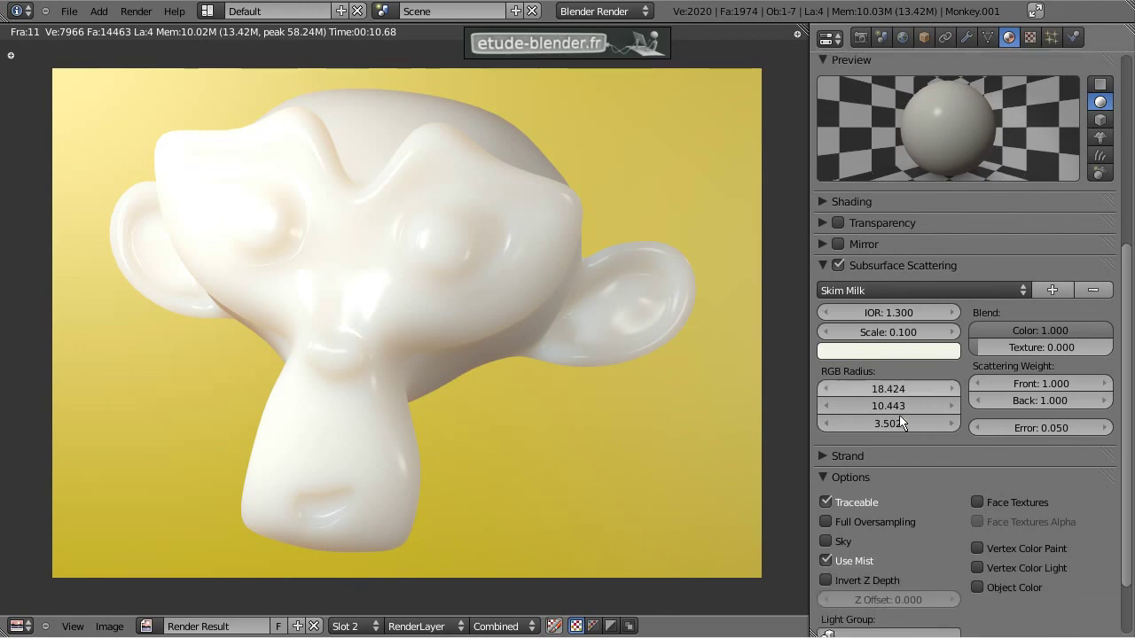
scroll(958, 369, "up", 2)
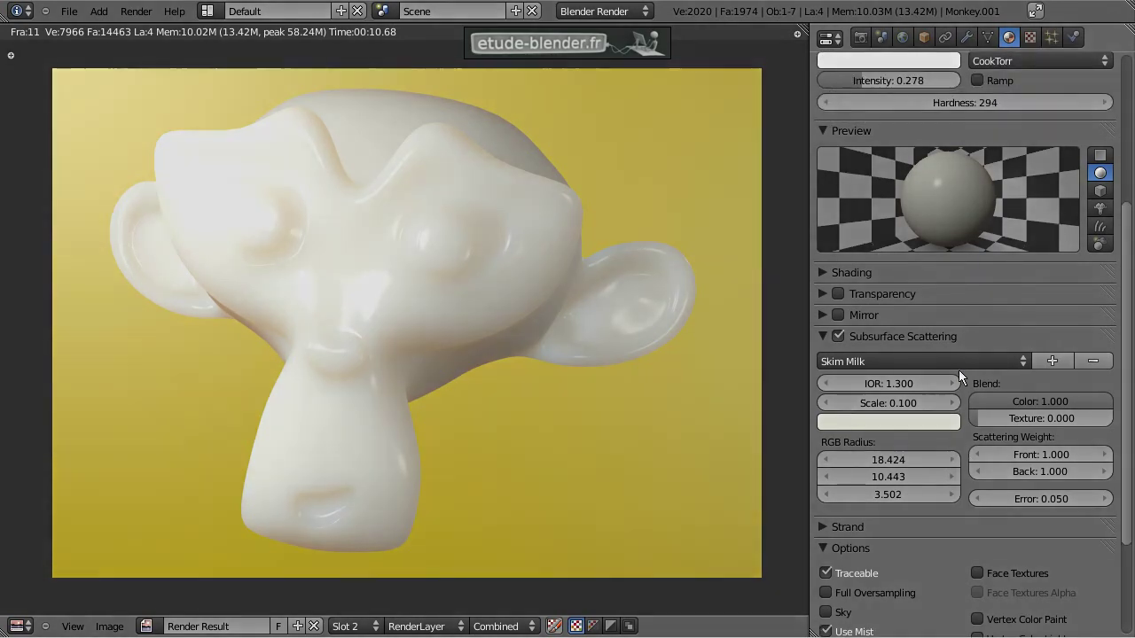